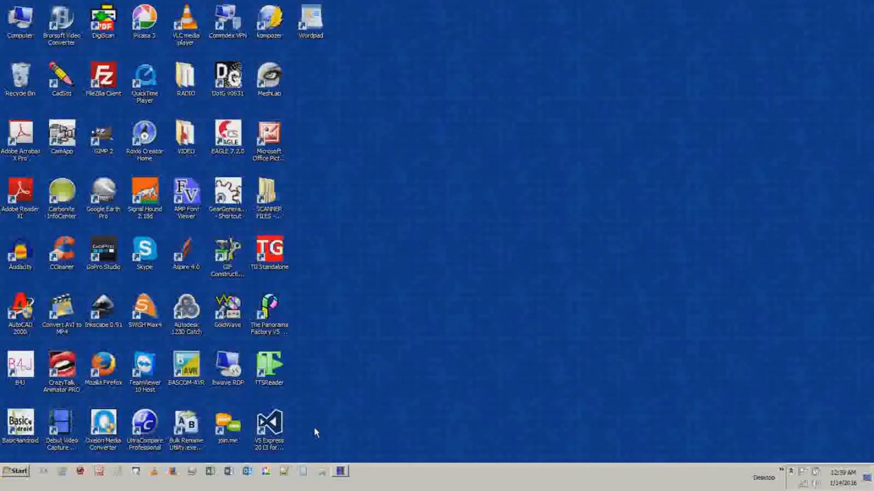
Step: Launch CadStd Pro by searching 'cad' from the Windows Start menu
click(18, 472)
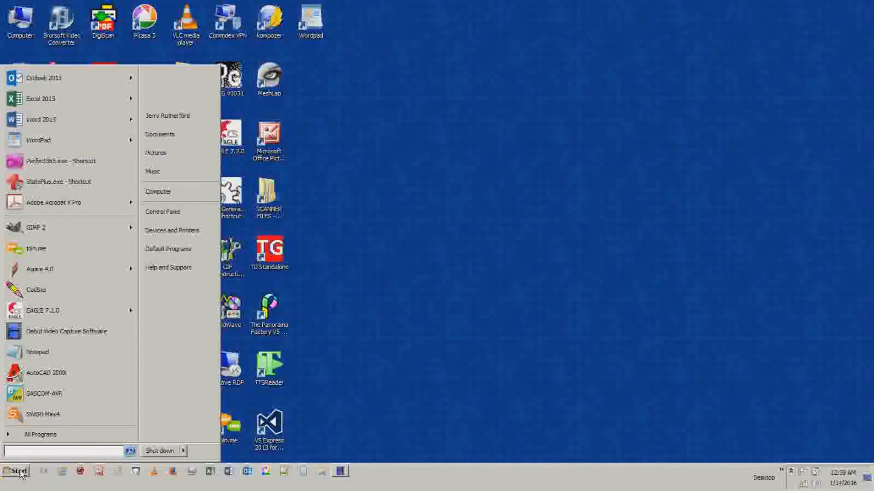
text(cad)
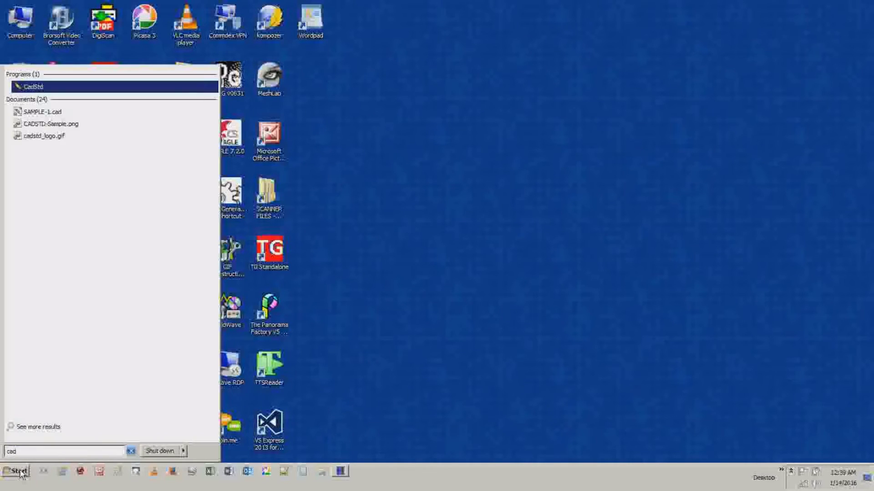
click(46, 87)
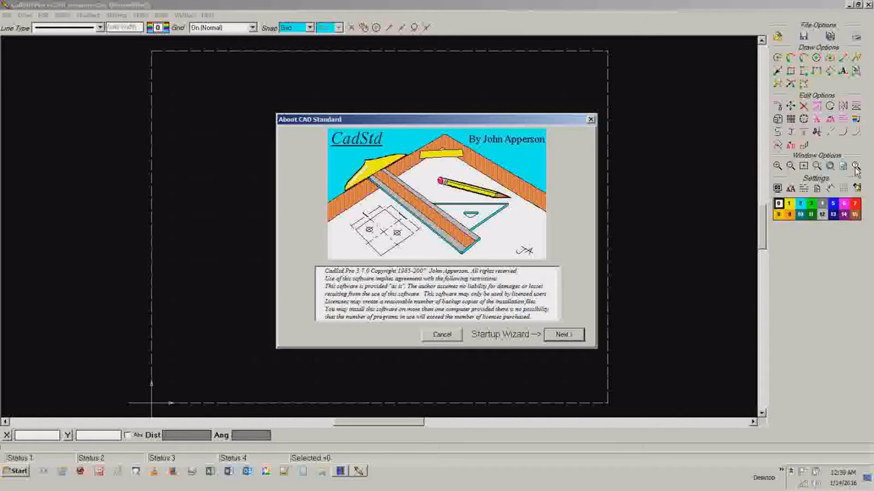
Step: Move past the About dialog and choose the Drawing Scale Expert in the Startup Wizard
click(563, 335)
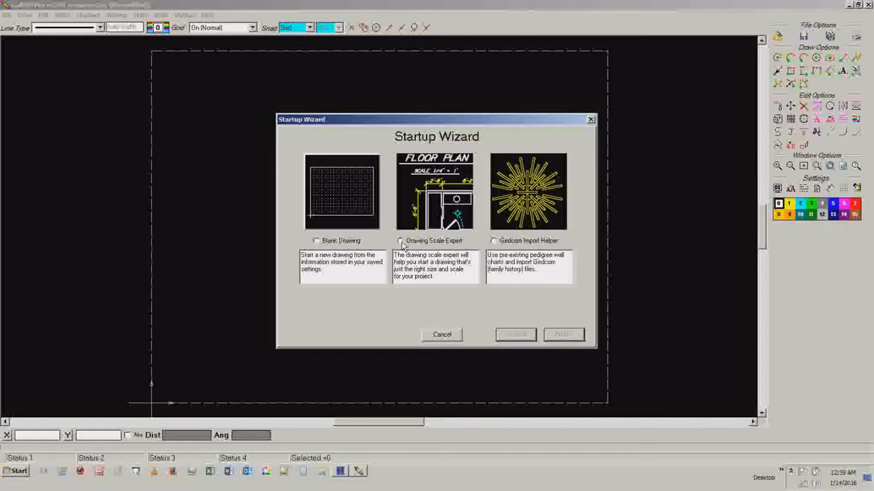
click(401, 241)
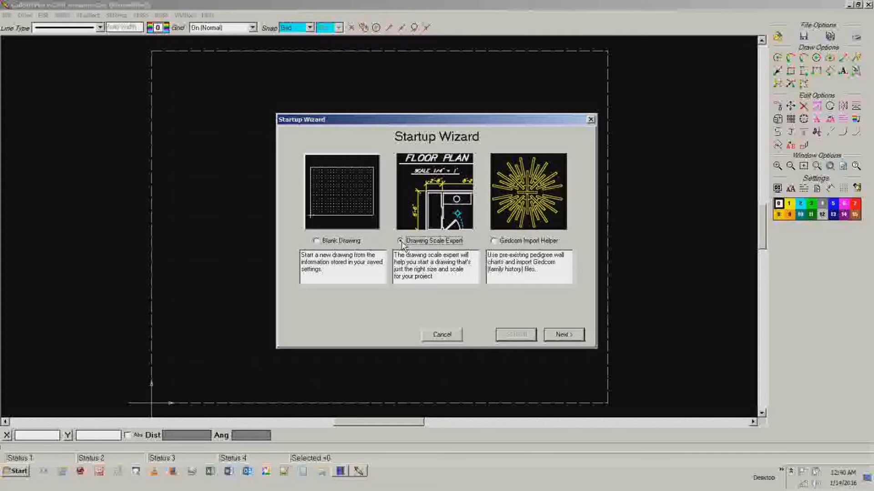
click(563, 335)
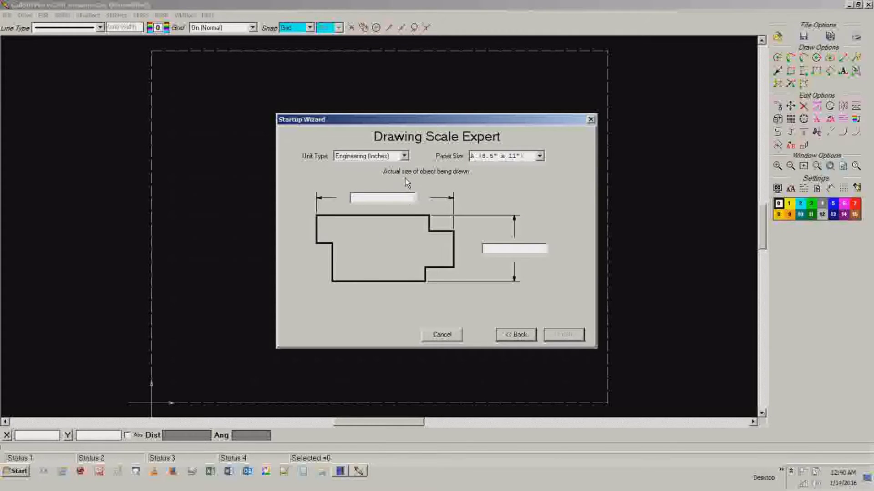
Step: Select paper size A (8.5" x 11") and open the Unit Type list
click(541, 157)
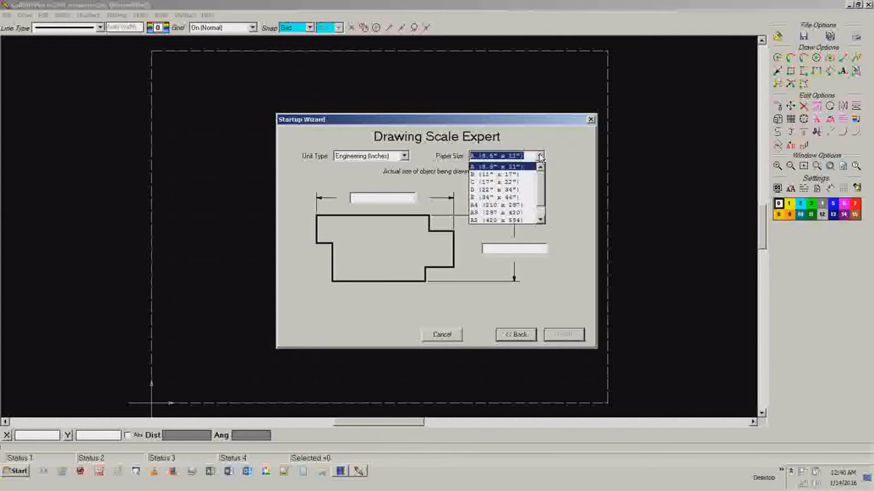
click(501, 168)
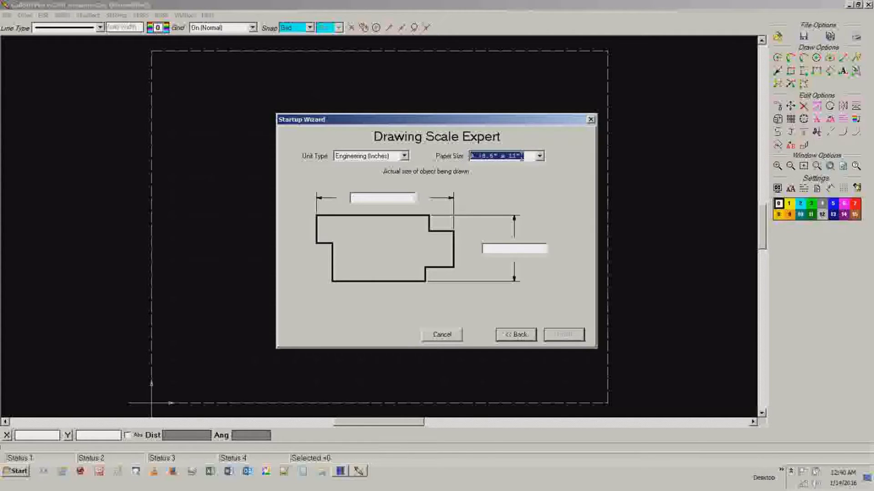
click(403, 156)
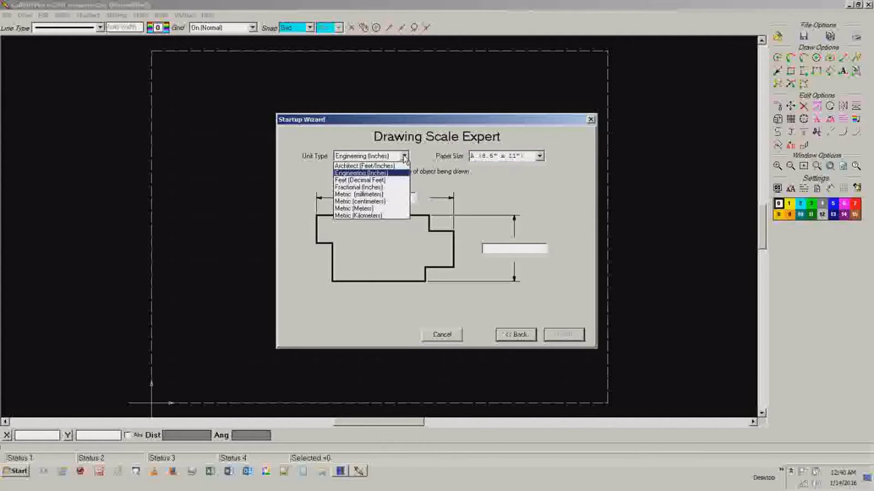
Step: Choose Architect (Feet/Inches) units, enter width 25 and height 10', and finish the wizard
click(374, 167)
click(377, 198)
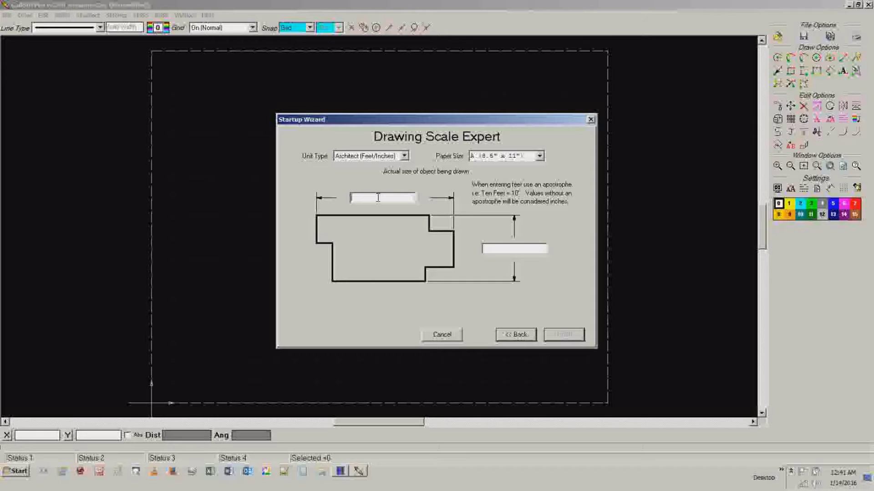
text(25)
text(10')
click(572, 335)
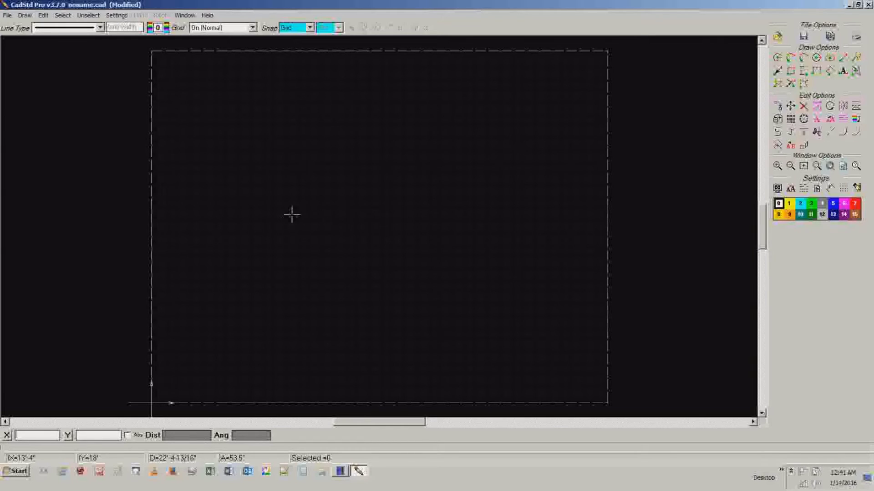
Step: Set the grid size to 11 for both X and Y in Grid Settings
click(118, 18)
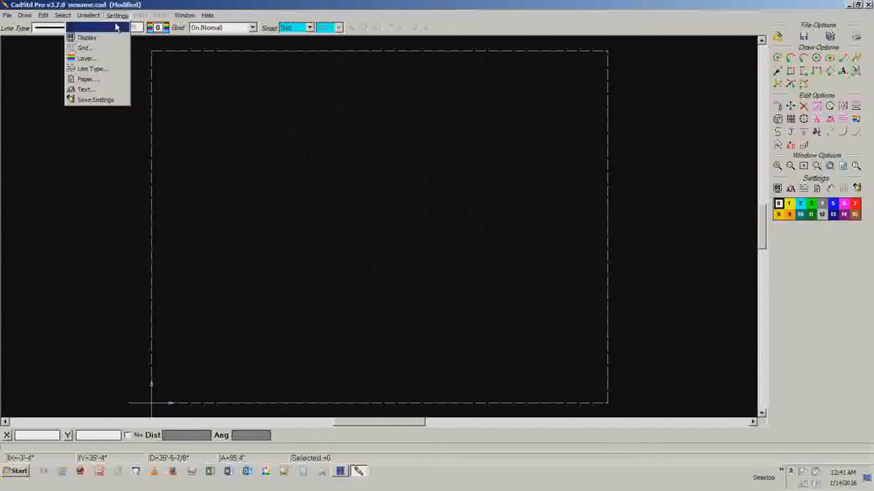
click(101, 49)
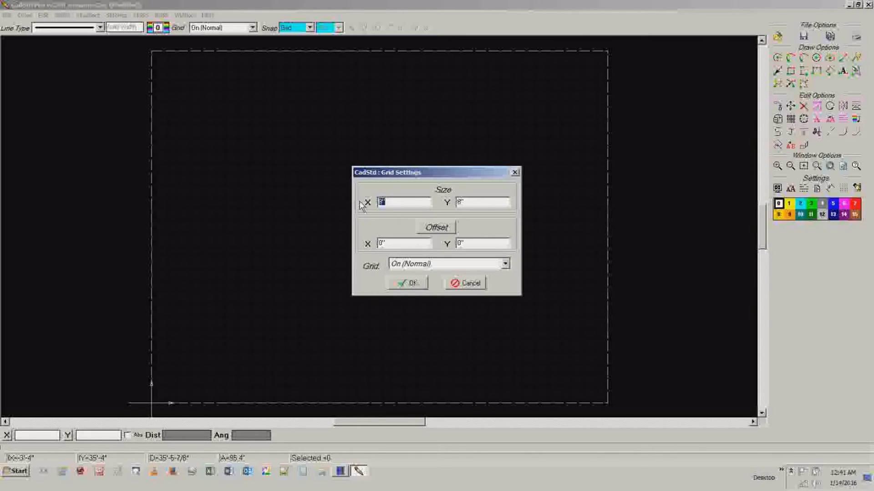
text(11)
double_click(481, 203)
text(11)
click(410, 283)
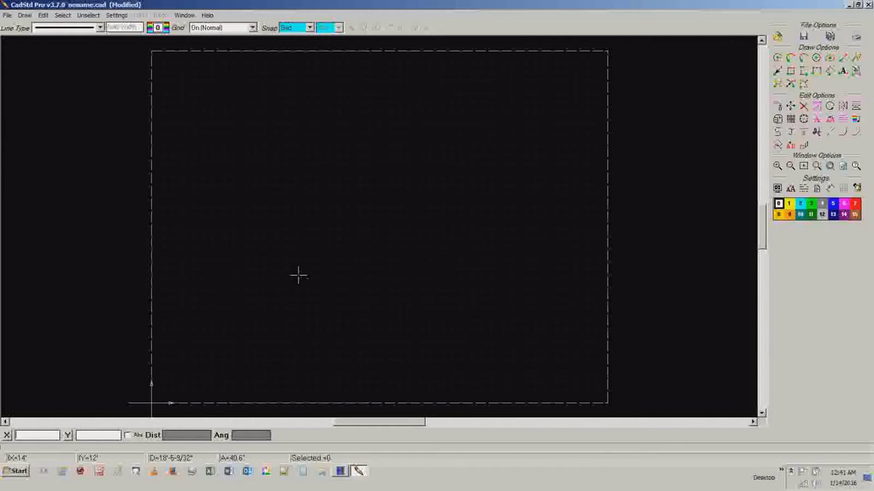
Step: Draw an 18-wide rectangle outline in colour 12 left of the page centre
click(824, 214)
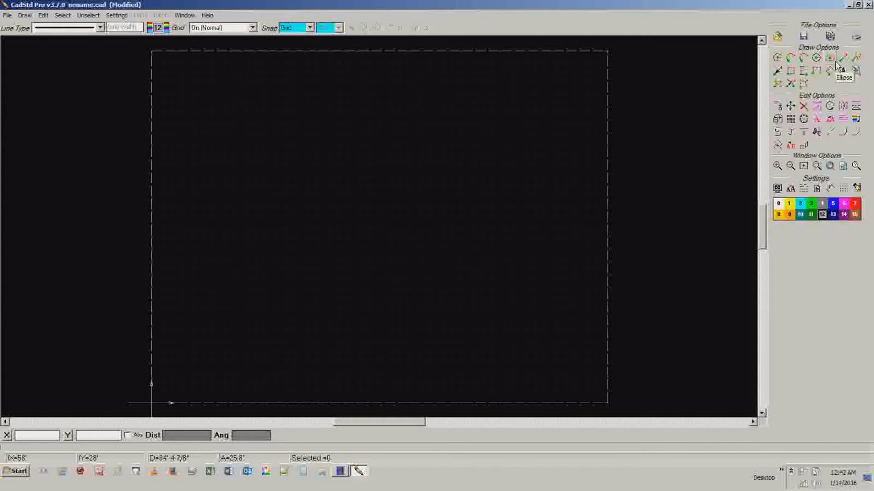
click(791, 72)
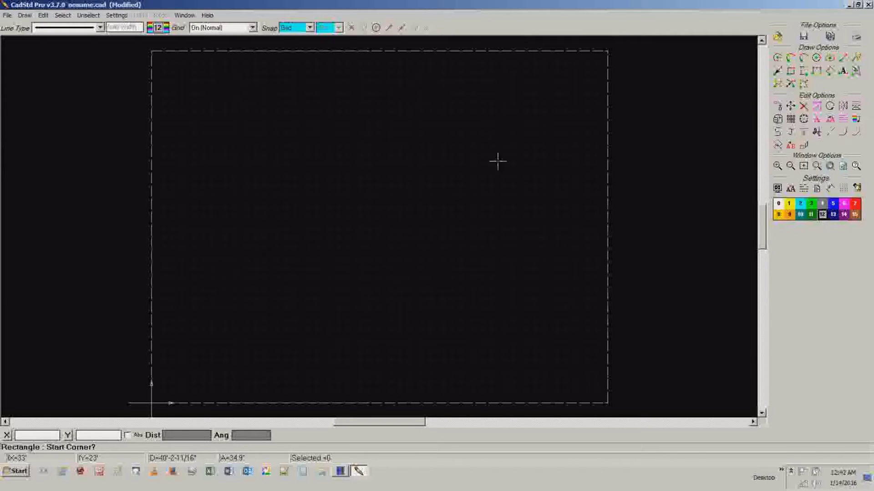
click(223, 309)
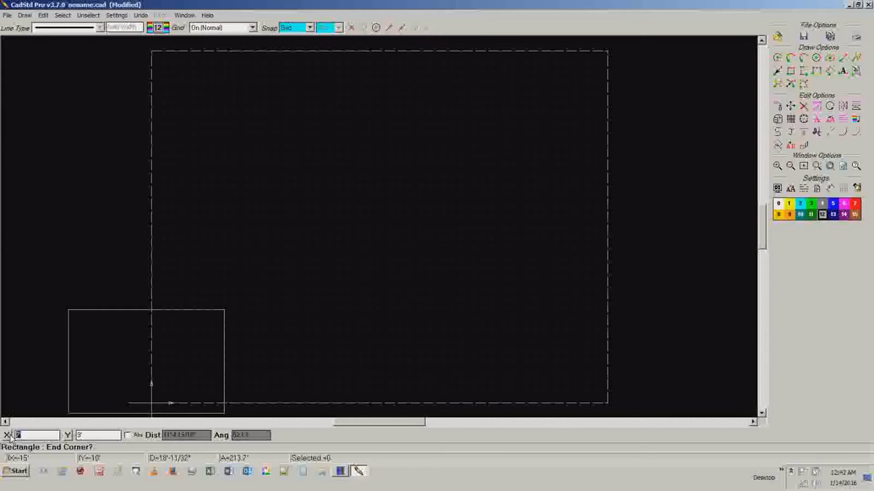
text(18)
key(Return)
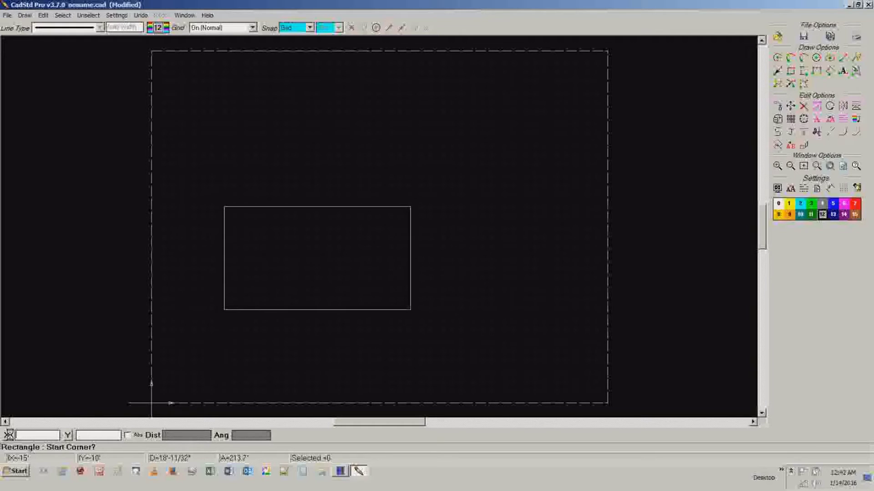
click(855, 204)
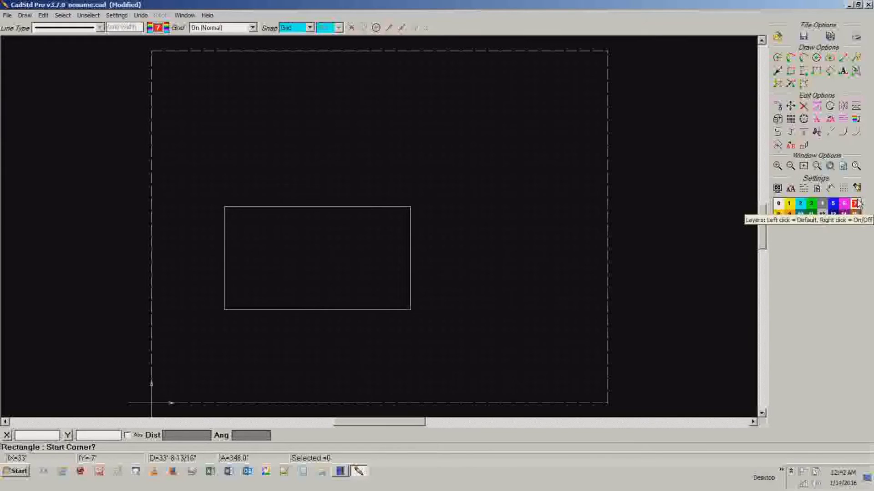
Step: Add a red vertical dimension on the right edge and an 18 horizontal dimension below
click(804, 72)
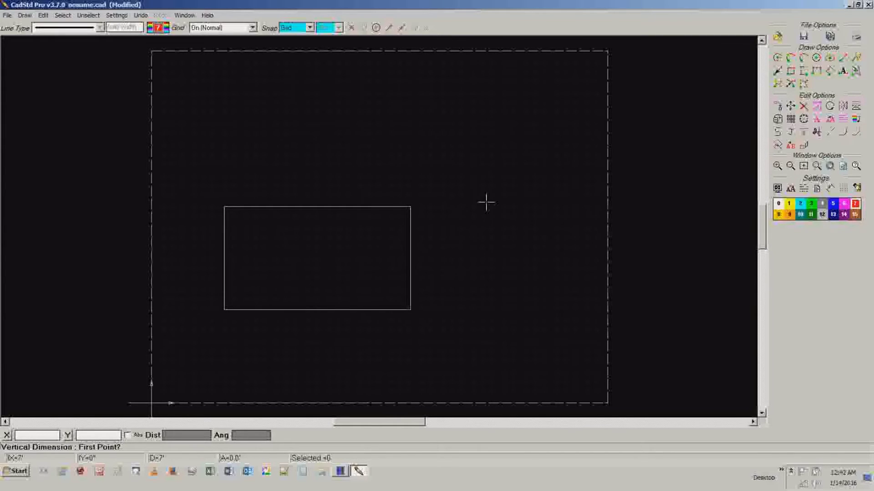
click(421, 207)
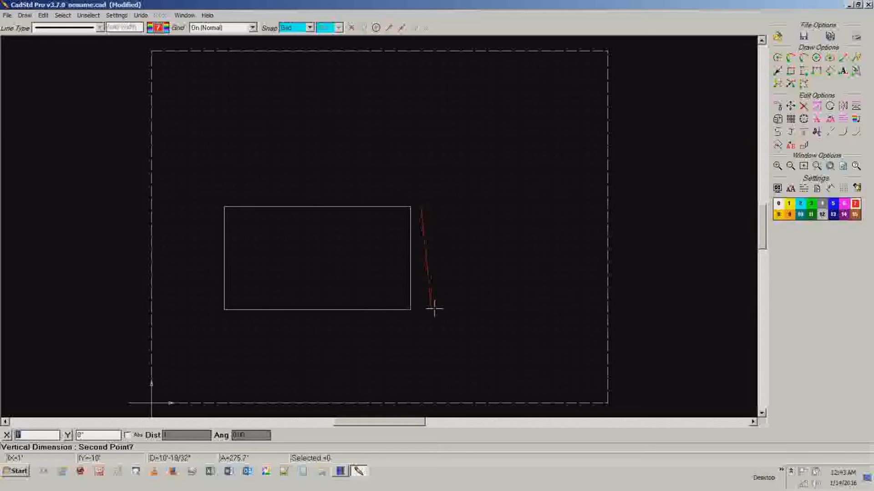
click(420, 310)
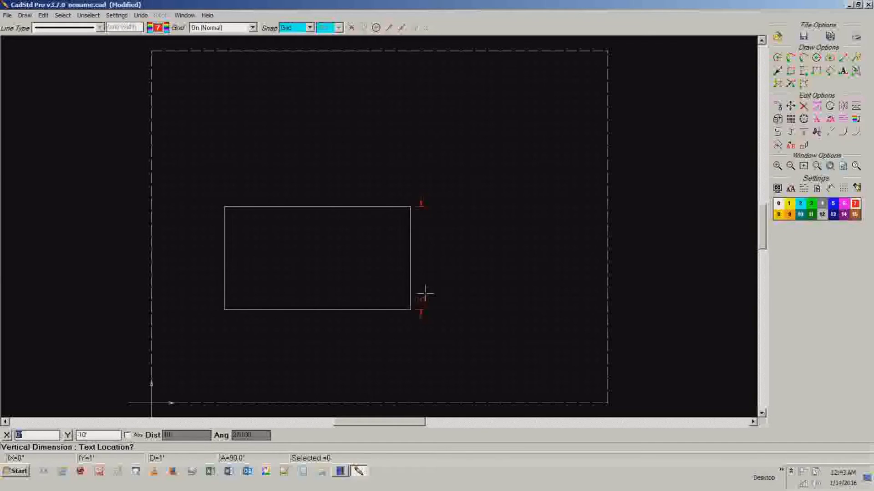
click(450, 268)
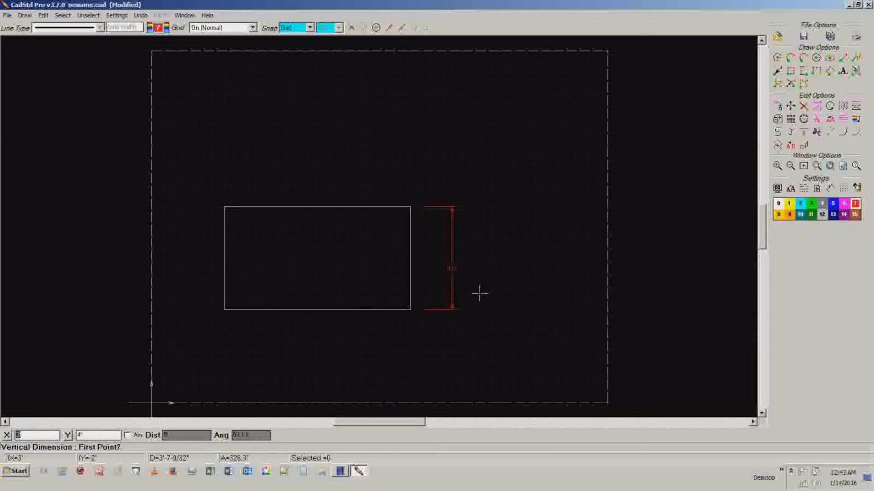
click(817, 72)
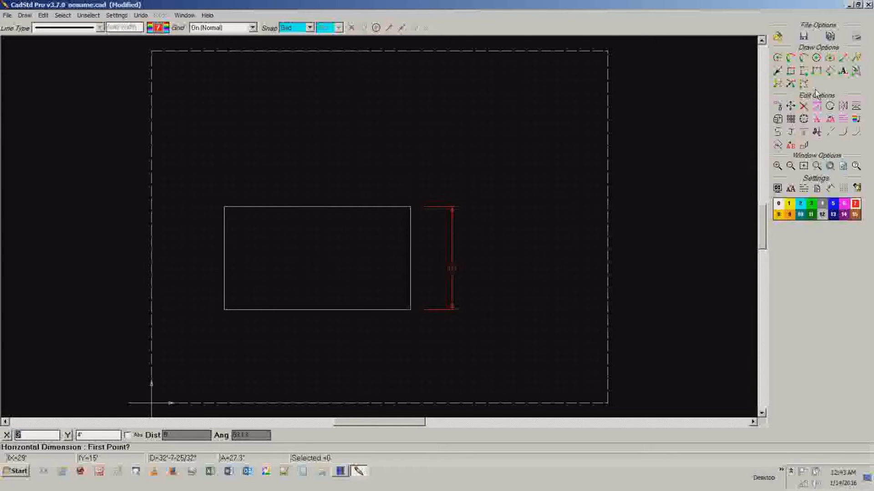
click(225, 319)
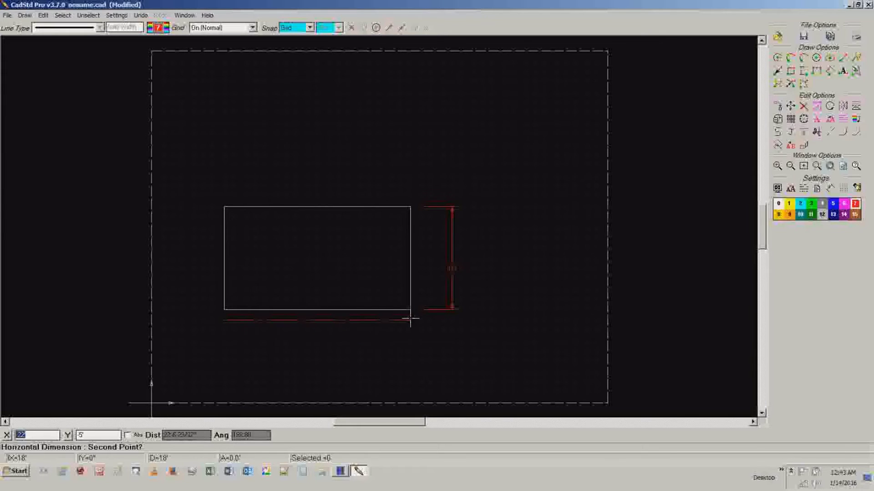
click(411, 315)
click(327, 342)
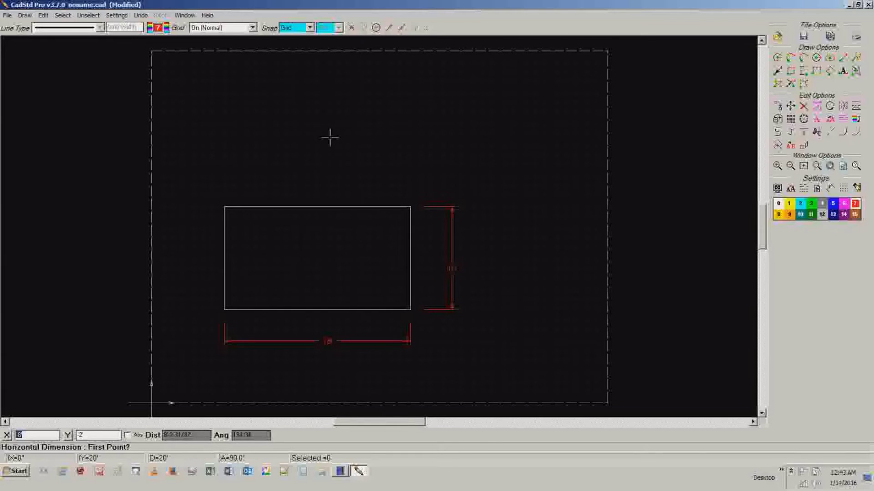
Step: Reduce the grid spacing from 1' to 6 in both X and Y
click(119, 16)
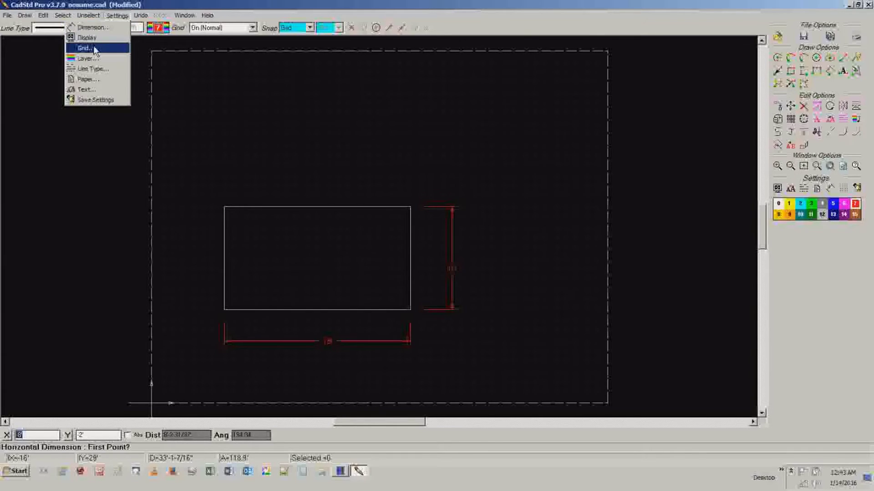
click(84, 48)
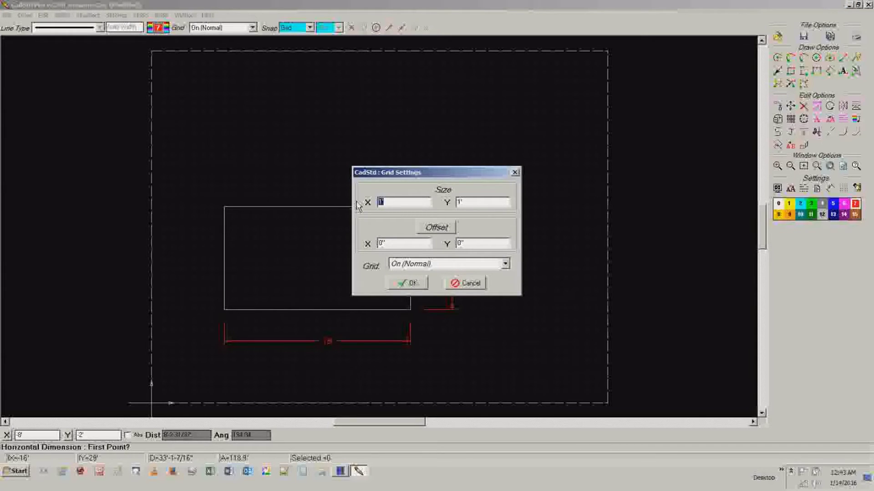
text(6')
key(Tab)
text(6)
text(')
click(410, 285)
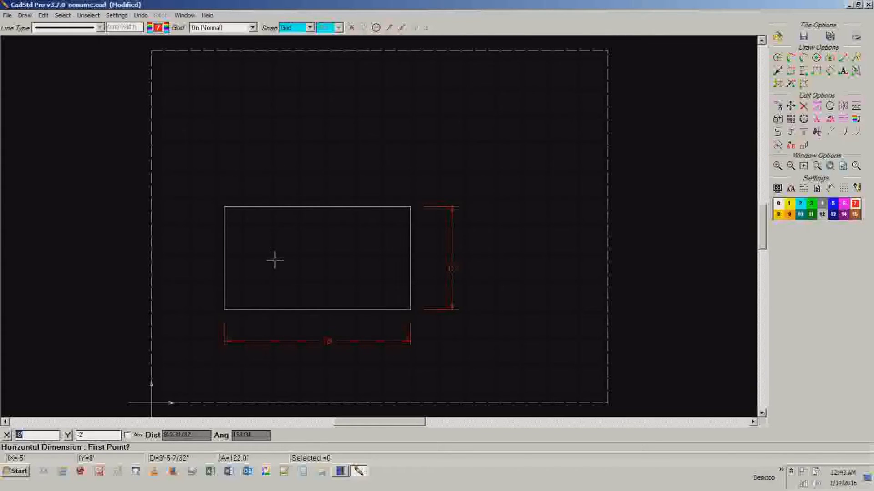
scroll(273, 260, up, 1)
Step: Zoom in to frame the trailer outline and make colour 10 the drawing colour
scroll(379, 212, up, 2)
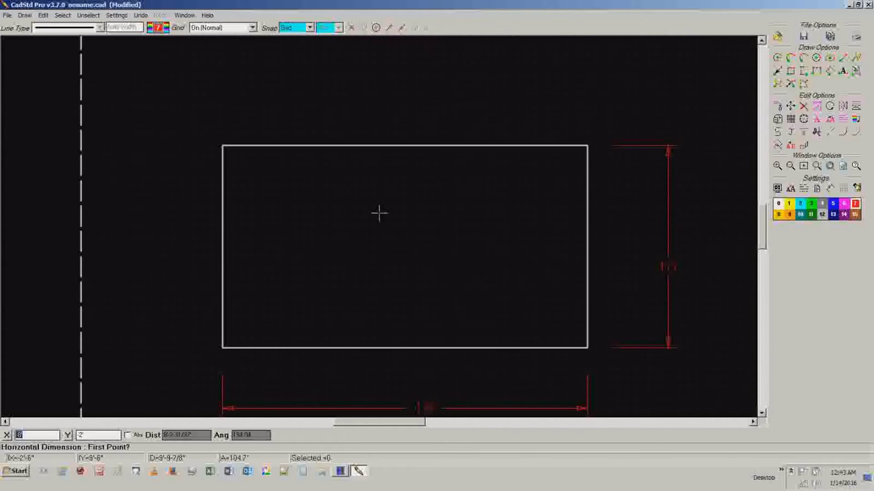
scroll(379, 213, up, 1)
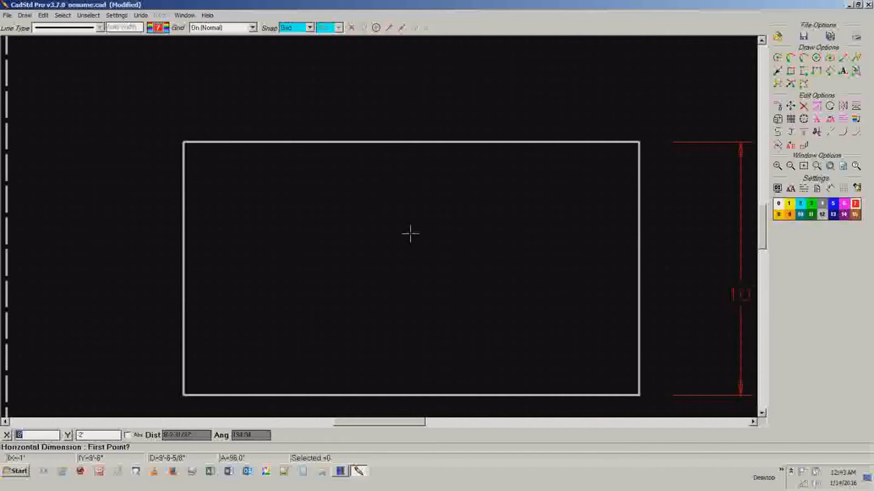
scroll(763, 232, down, 1)
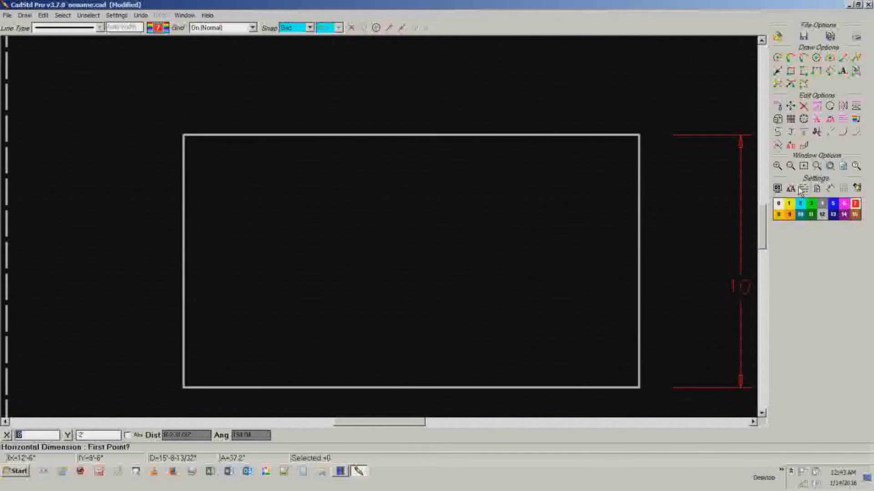
click(817, 167)
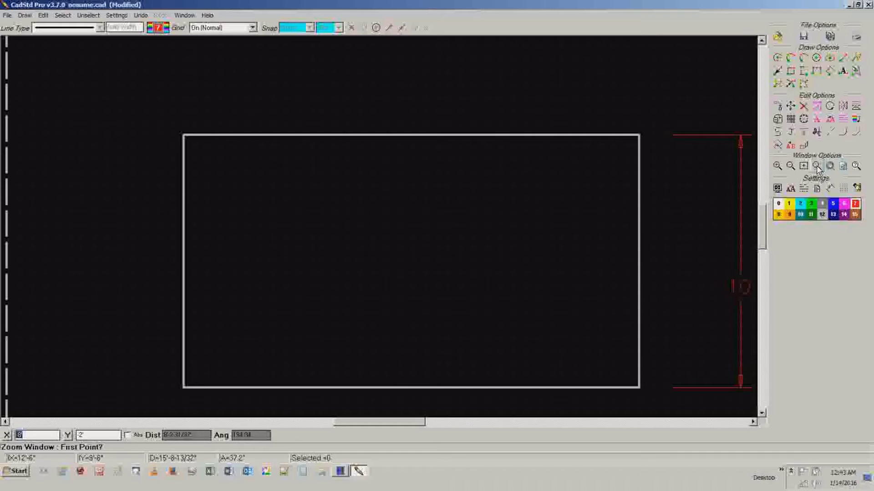
click(166, 117)
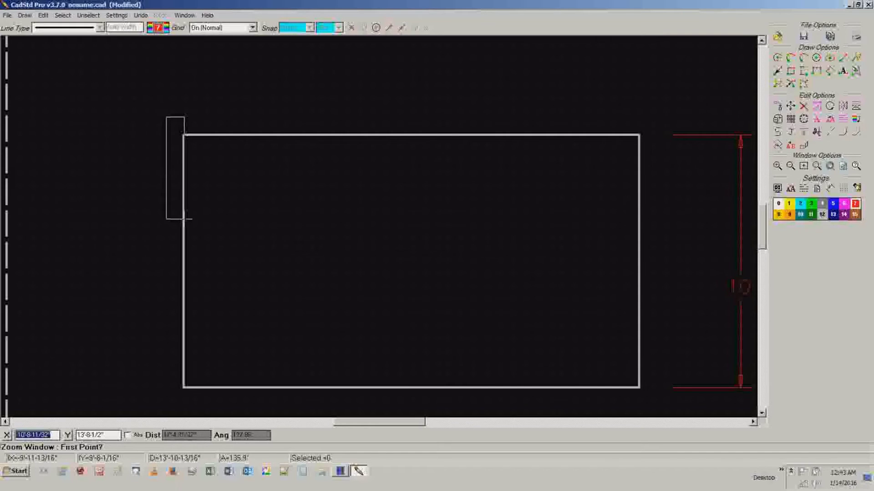
click(661, 401)
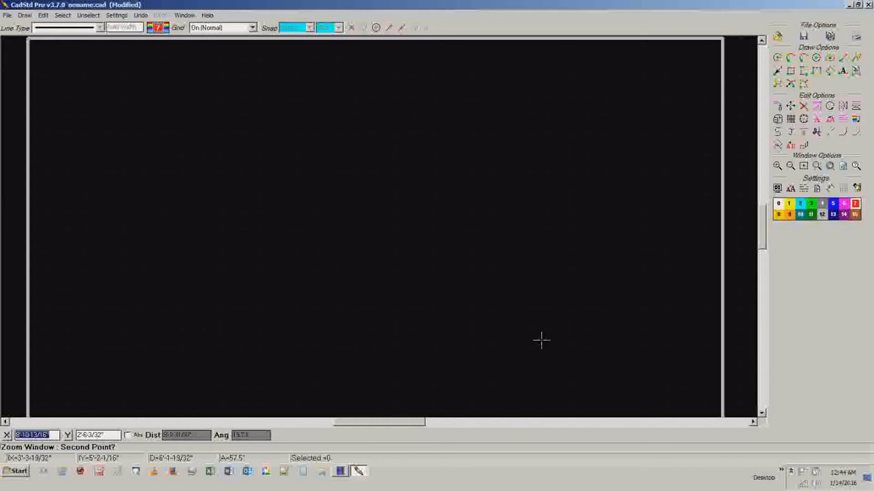
click(542, 340)
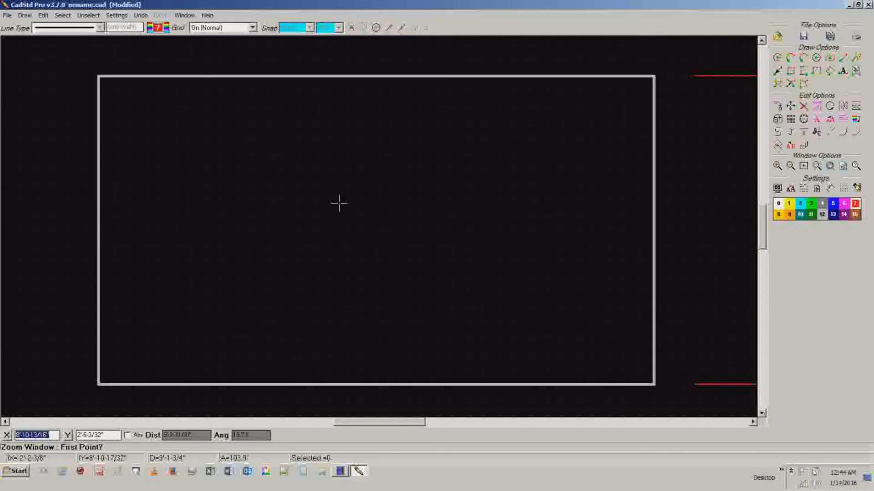
click(822, 216)
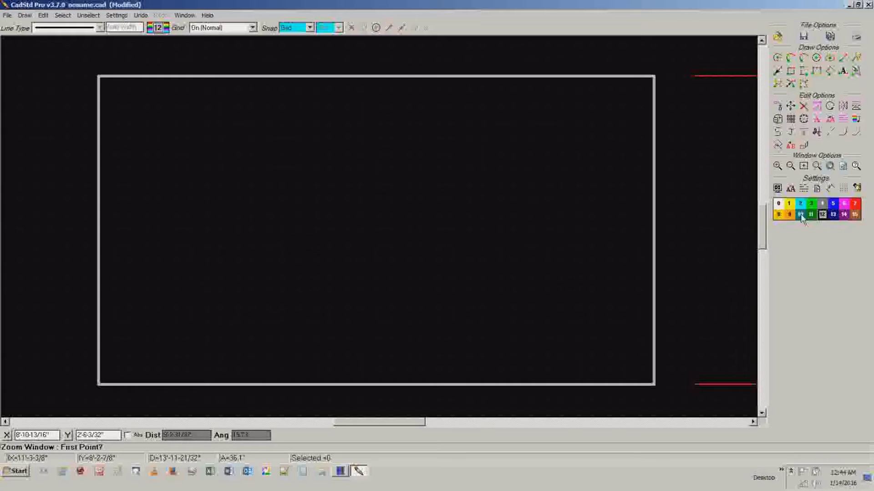
click(800, 216)
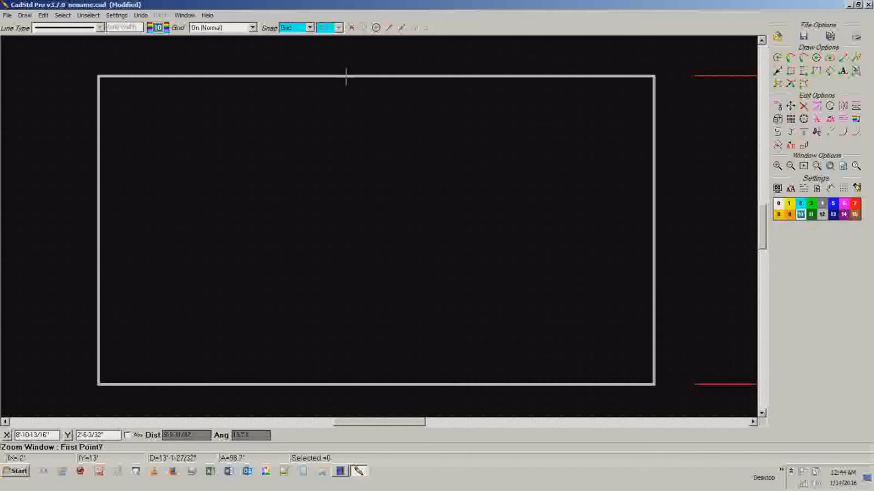
Step: Draw the interior wall polyline 5' down from the top edge, then 3' left
key(Tab)
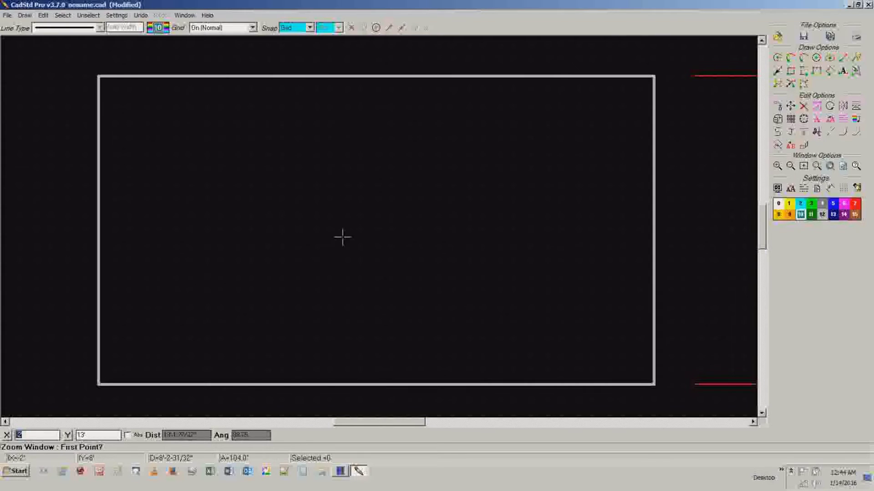
click(346, 260)
key(Escape)
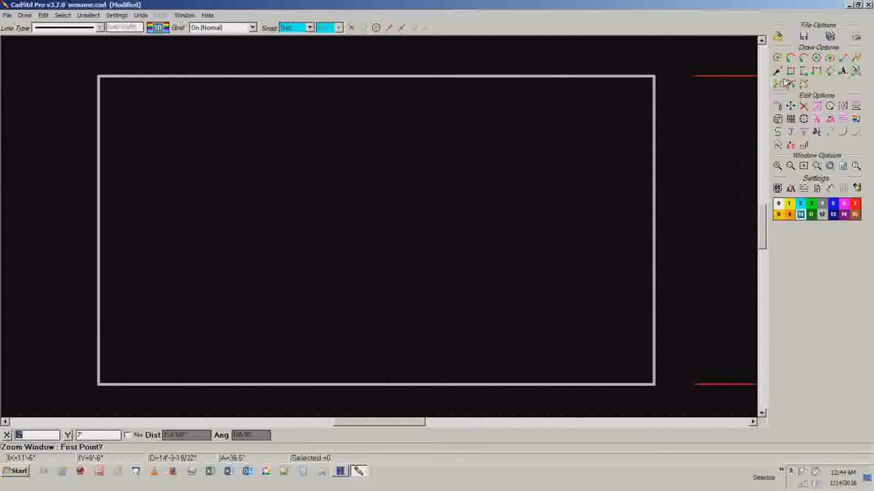
click(856, 63)
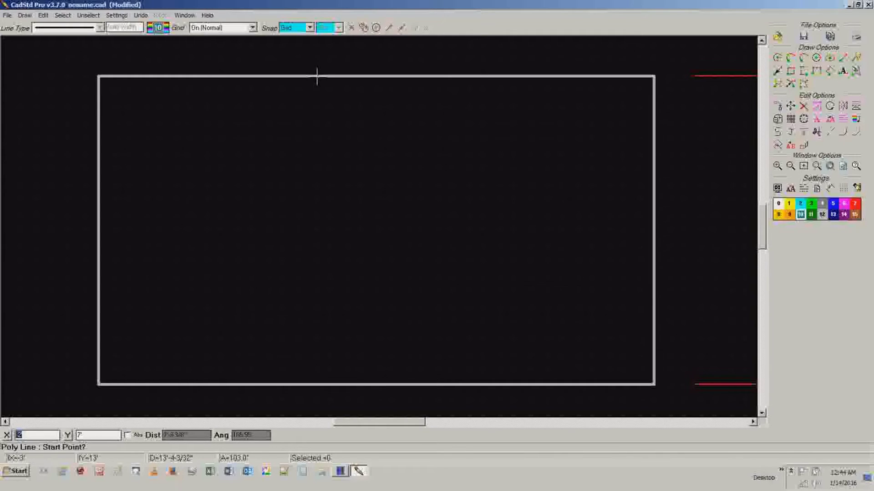
click(315, 75)
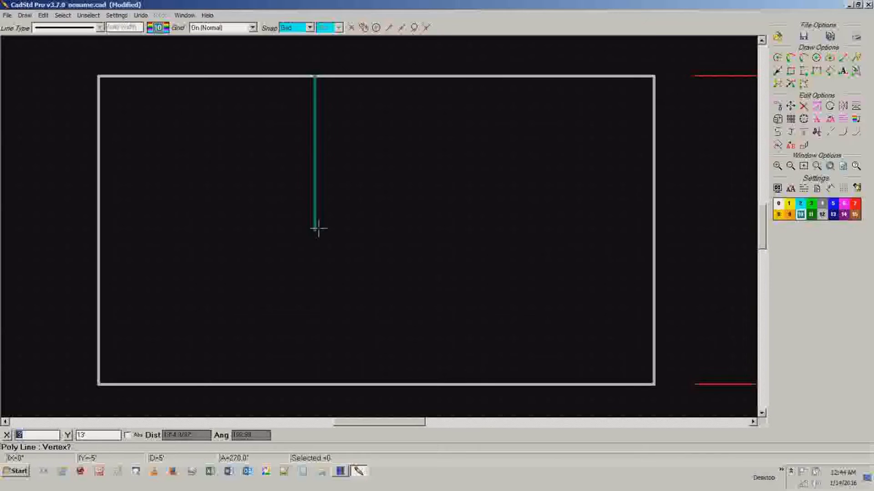
click(307, 231)
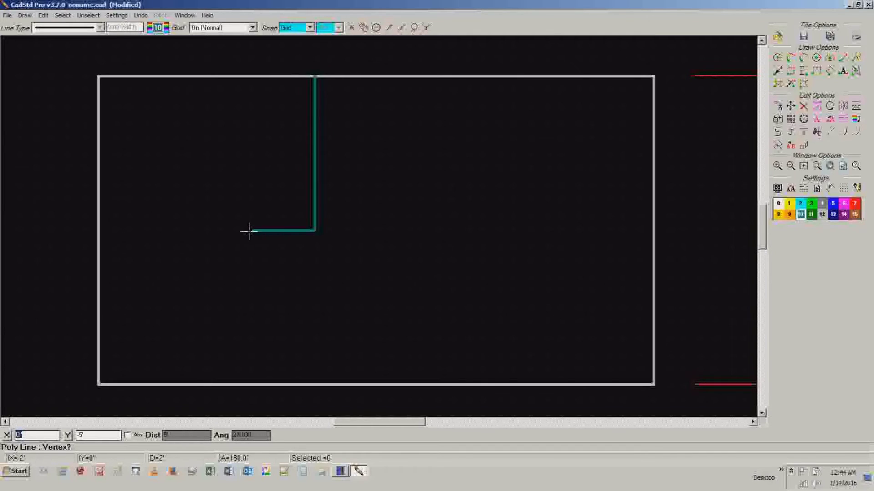
click(222, 231)
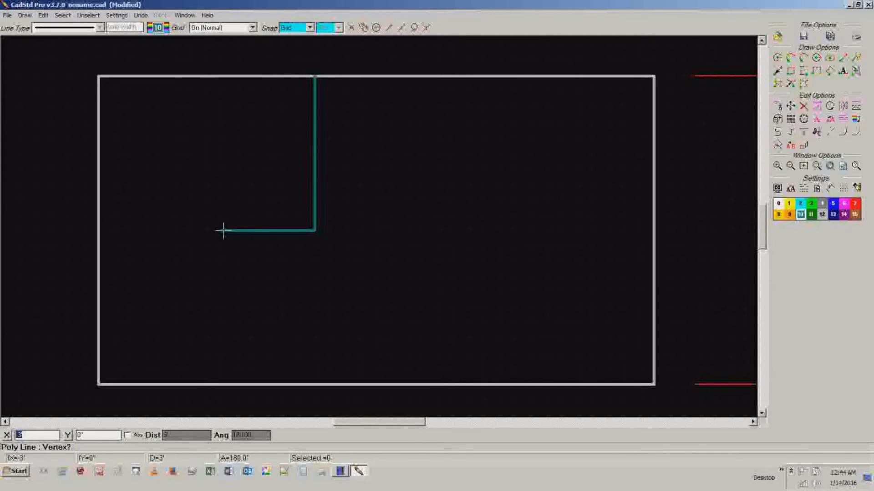
right_click(238, 268)
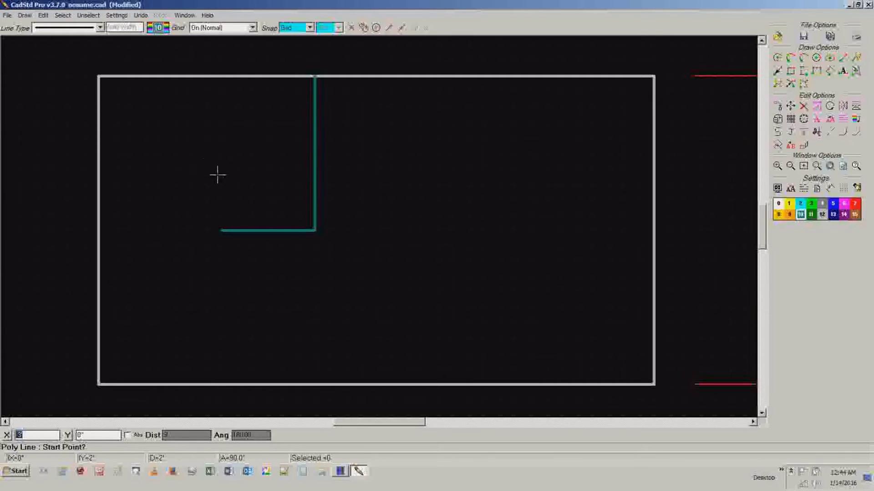
Step: Draw a 3' by 2' sink rectangle inside the outline, below and right of the L-shaped wall
click(790, 71)
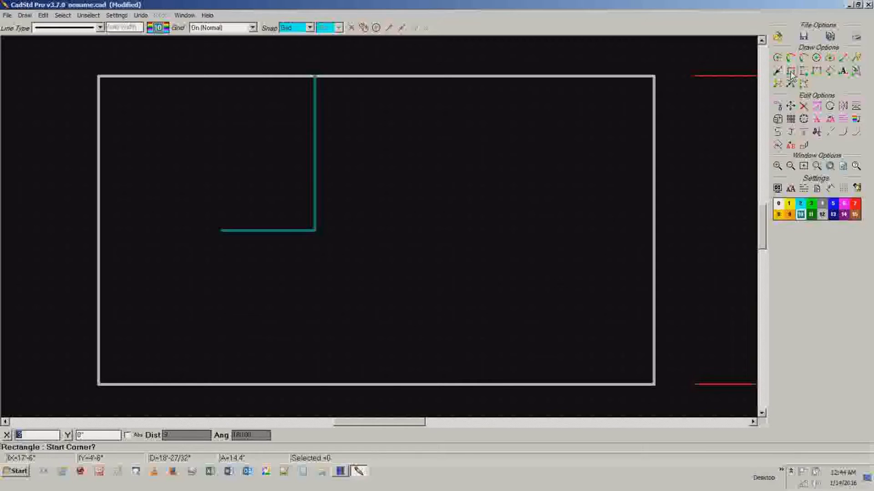
click(362, 292)
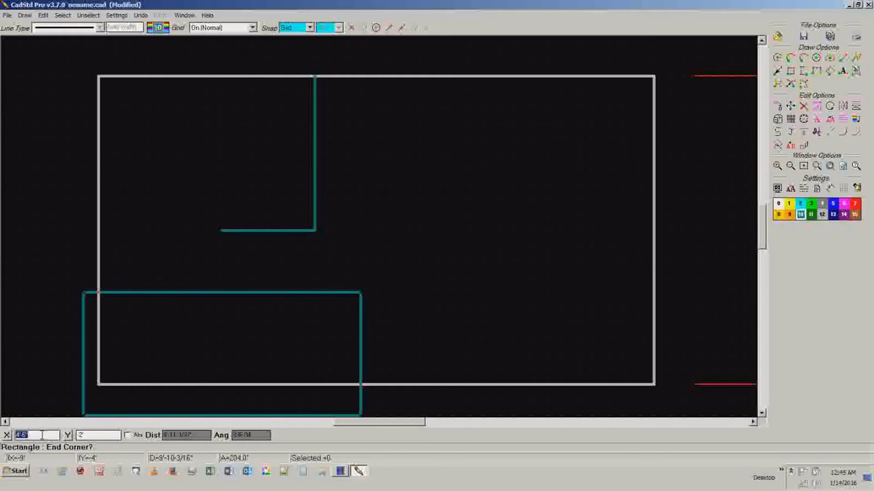
text(3)
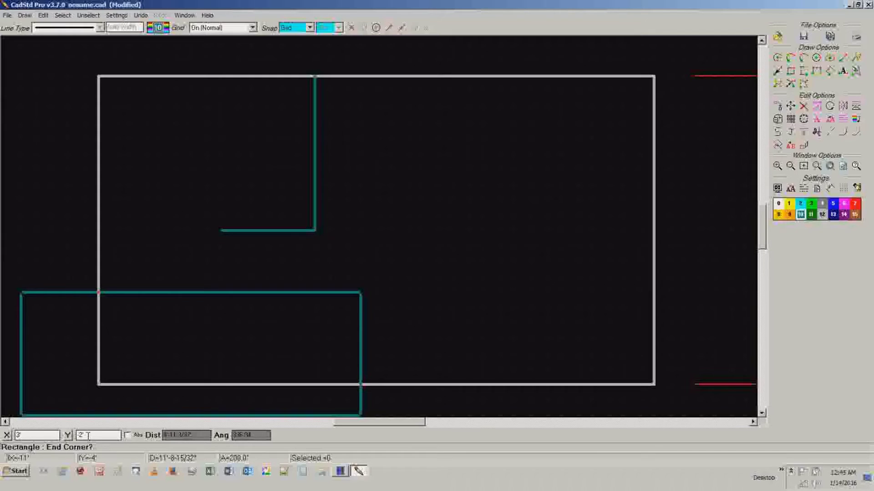
key(Tab)
text(2)
key(Return)
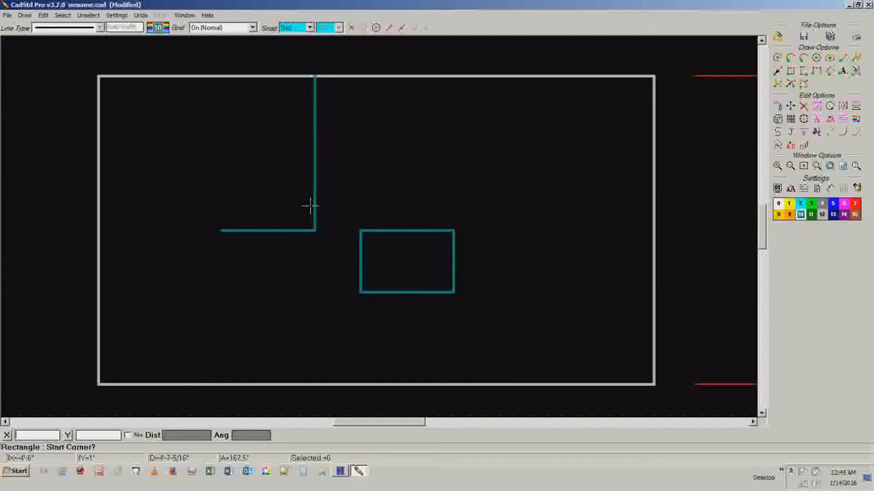
Step: Move the sink rectangle by its upper-left corner onto the outline's upper-left corner
click(790, 106)
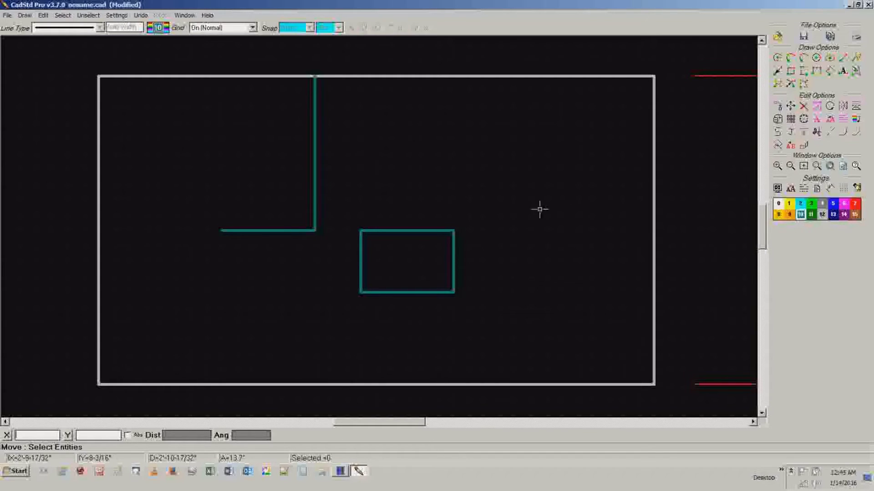
click(408, 232)
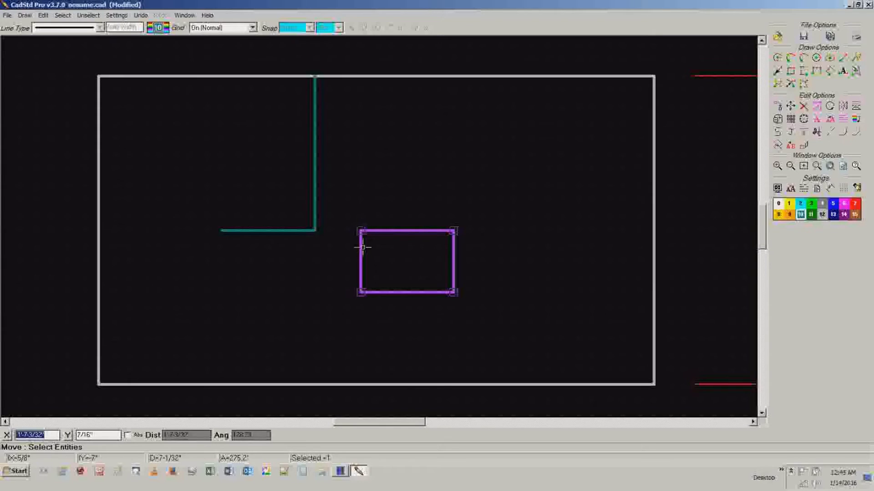
right_click(360, 231)
click(359, 231)
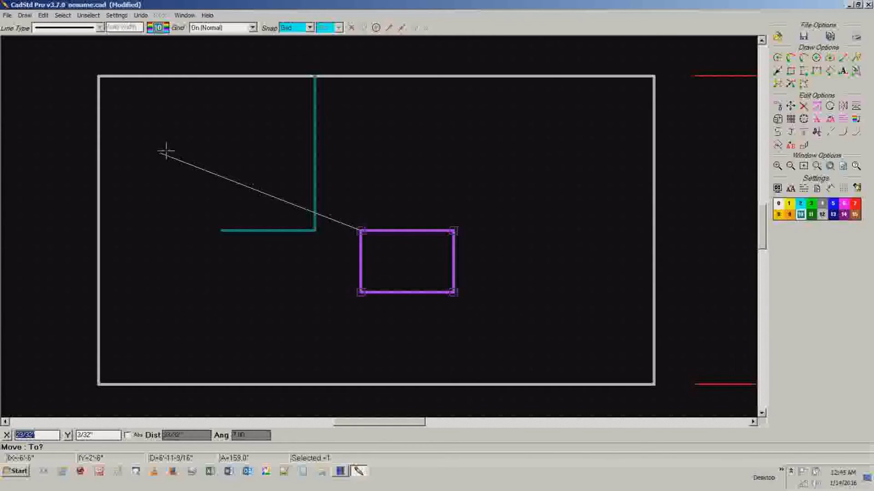
click(100, 77)
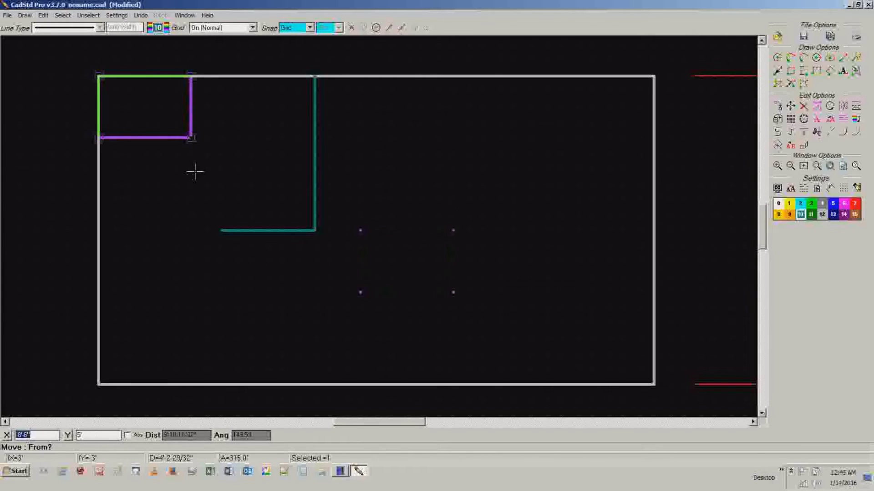
key(Escape)
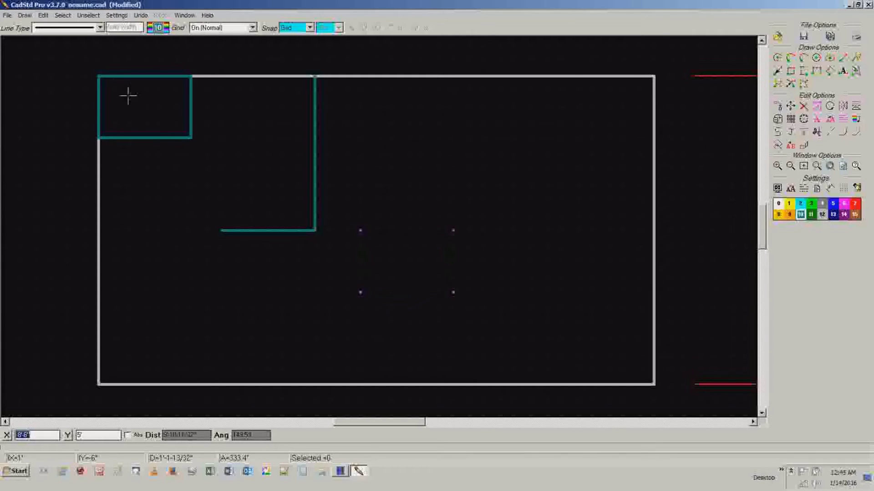
Step: Change the grid spacing from 6" to 1" for both X and Y
scroll(88, 73, up, 1)
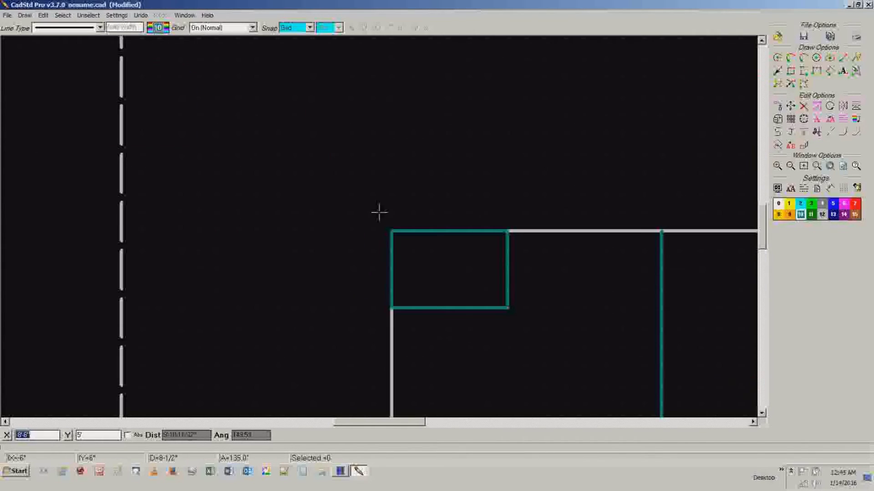
click(117, 15)
click(115, 49)
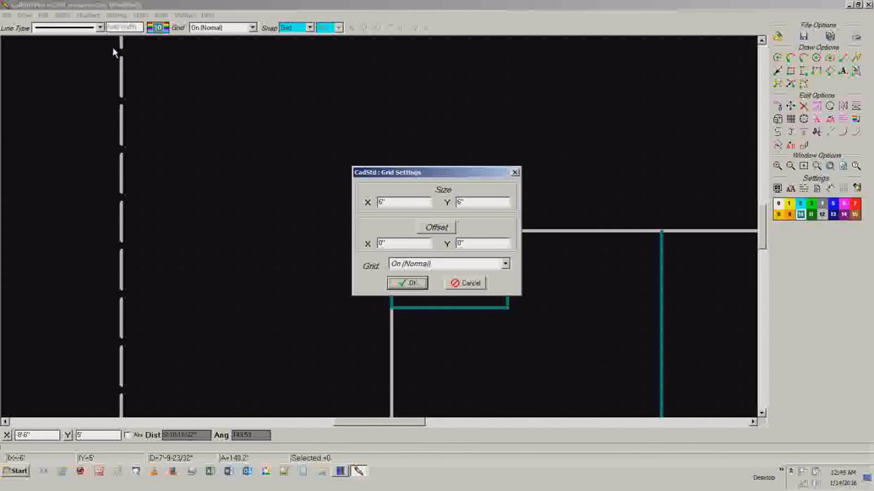
key(Tab)
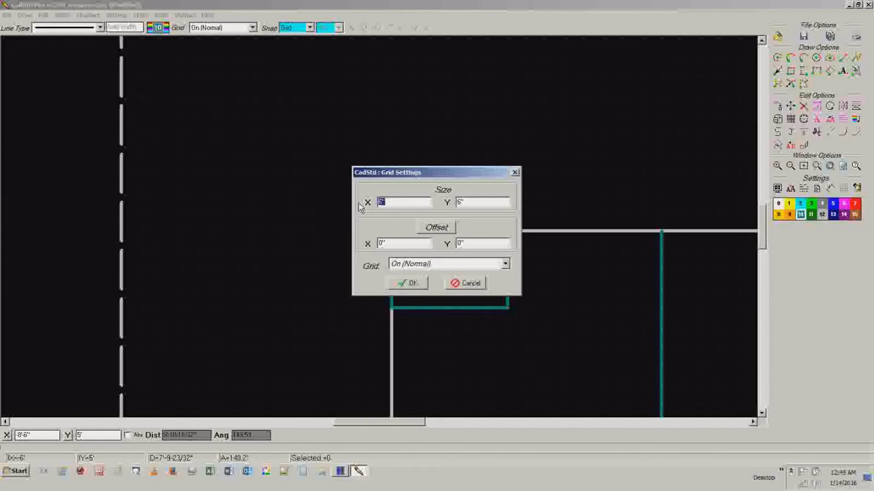
text(1")
key(Tab)
text(1)
click(411, 283)
Step: Nudge the sink rectangle 2" right and 2" down from the outline's top-left corner
scroll(425, 289, up, 1)
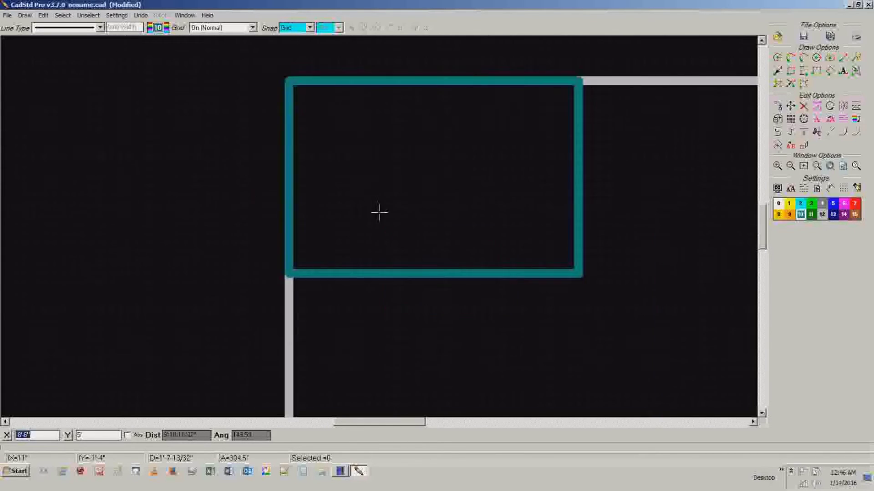
scroll(379, 212, up, 1)
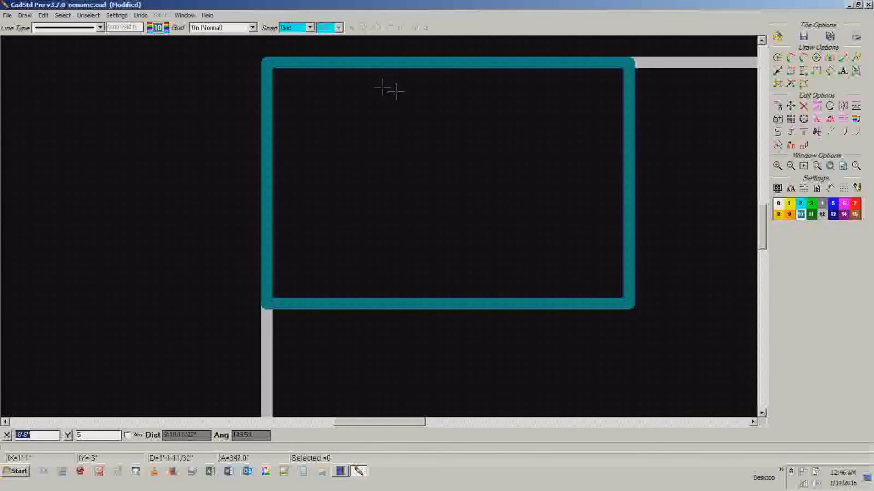
click(790, 105)
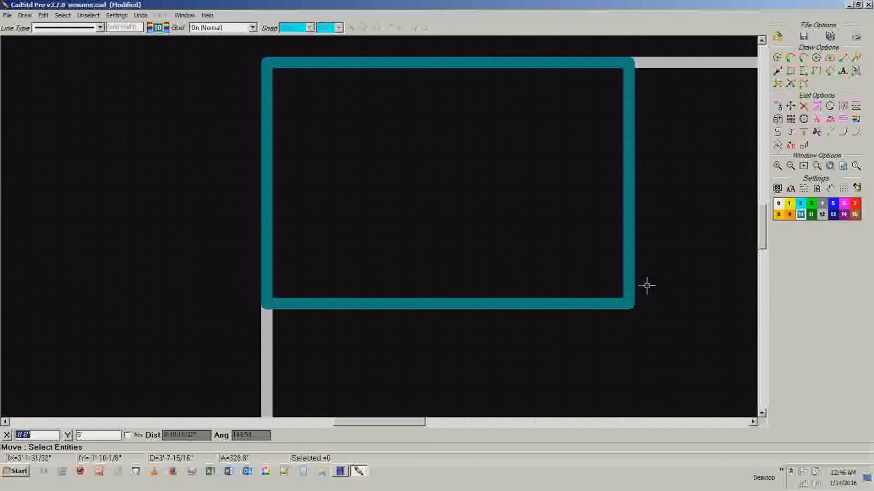
click(630, 302)
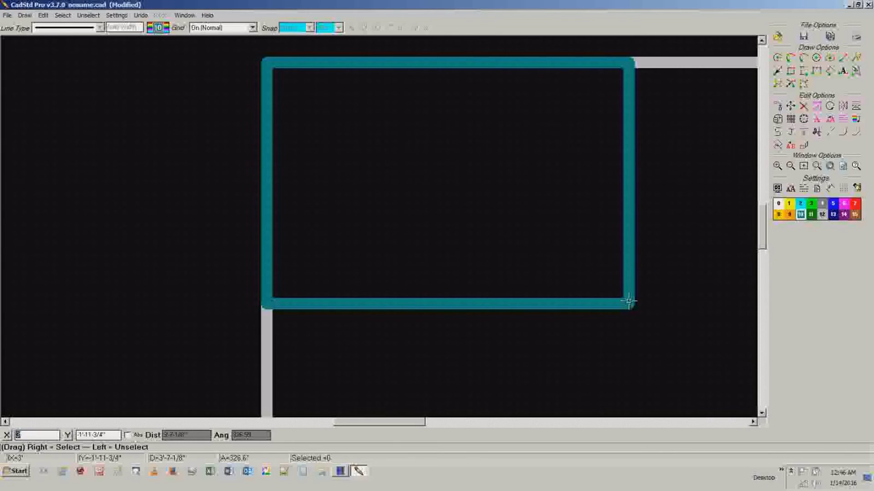
right_click(357, 196)
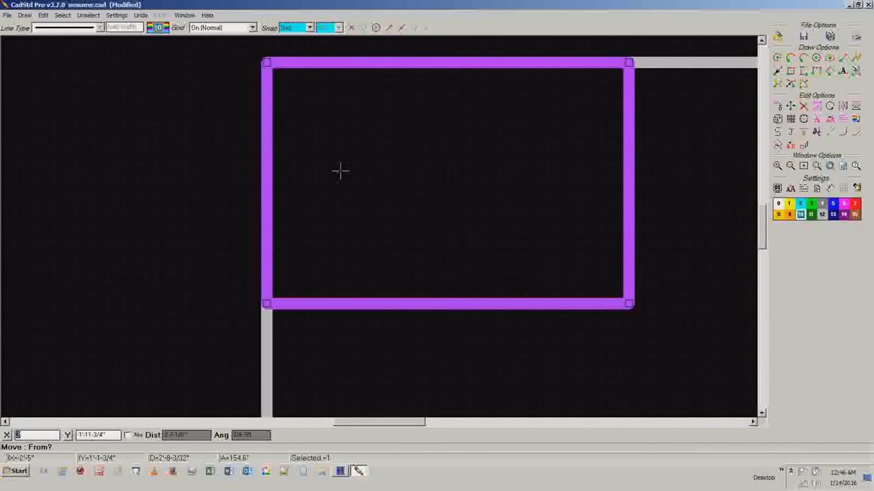
click(266, 62)
click(287, 83)
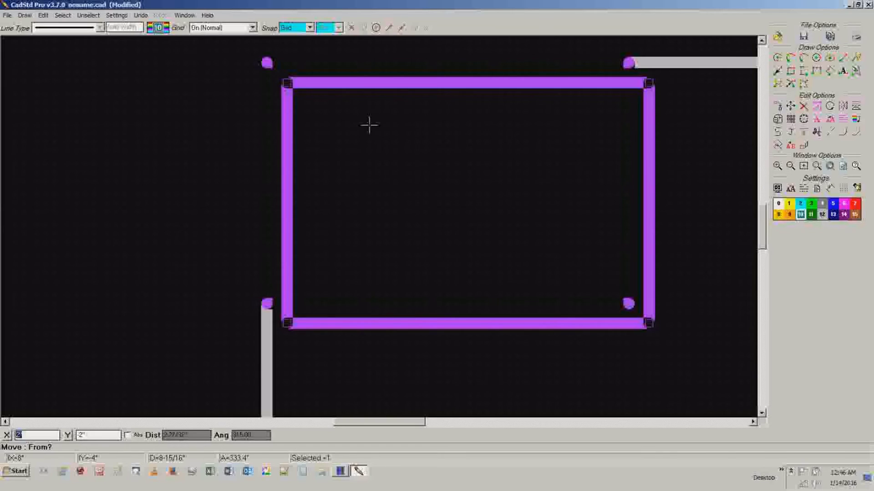
key(Escape)
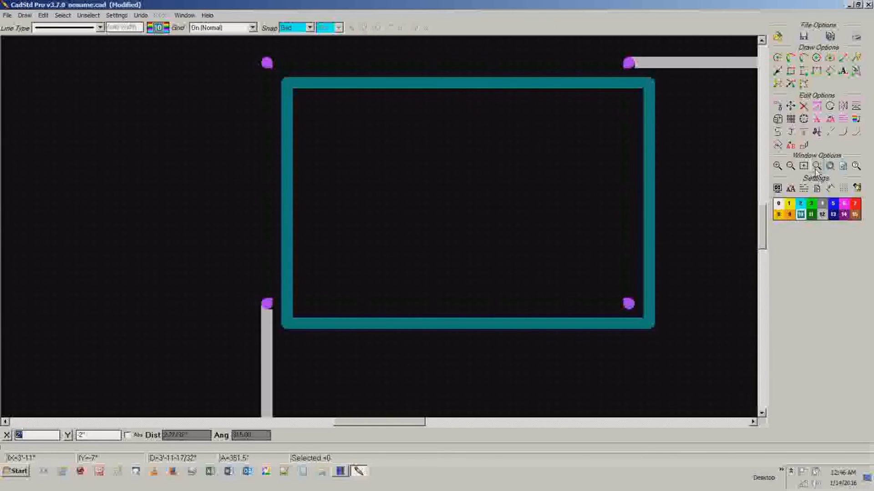
click(790, 166)
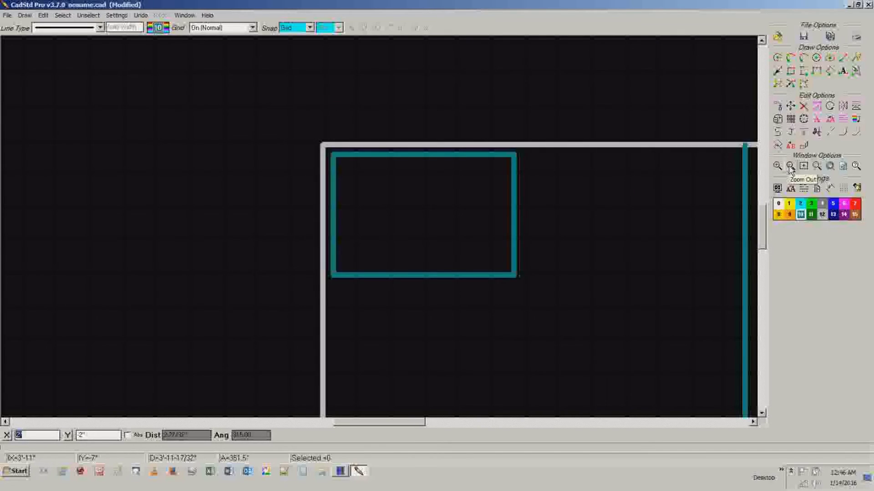
Step: Reset the grid spacing to 6" in both X and Y
click(117, 18)
click(84, 45)
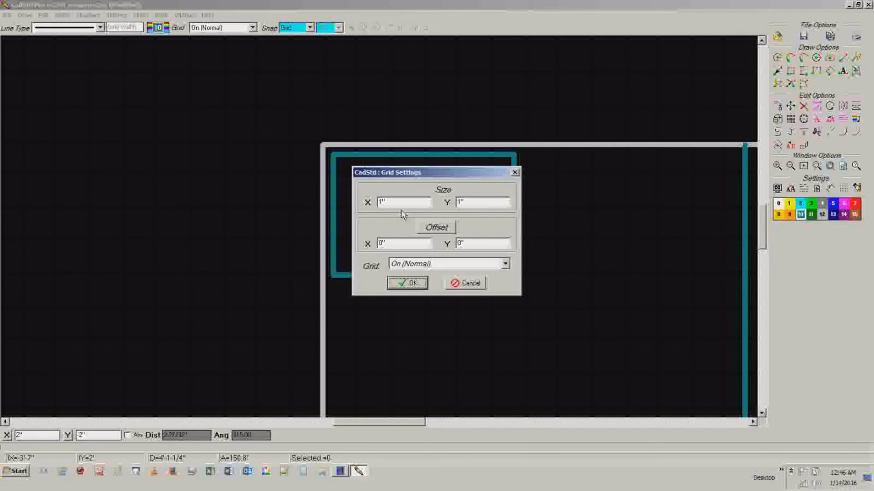
drag(397, 202, 354, 206)
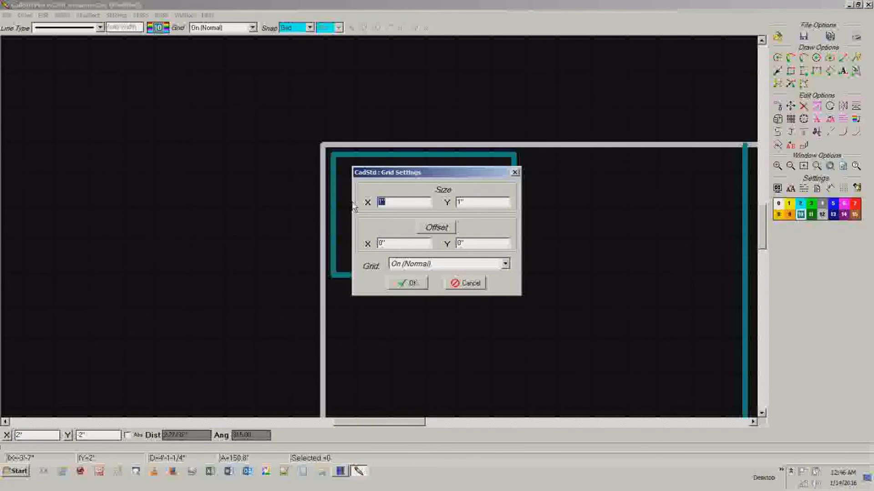
text(6")
drag(466, 202, 443, 207)
text(6)
click(415, 282)
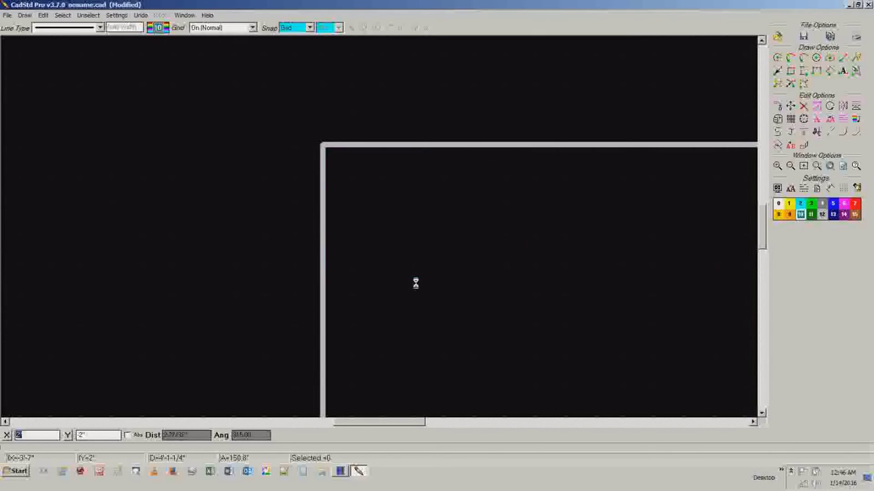
scroll(424, 285, down, 2)
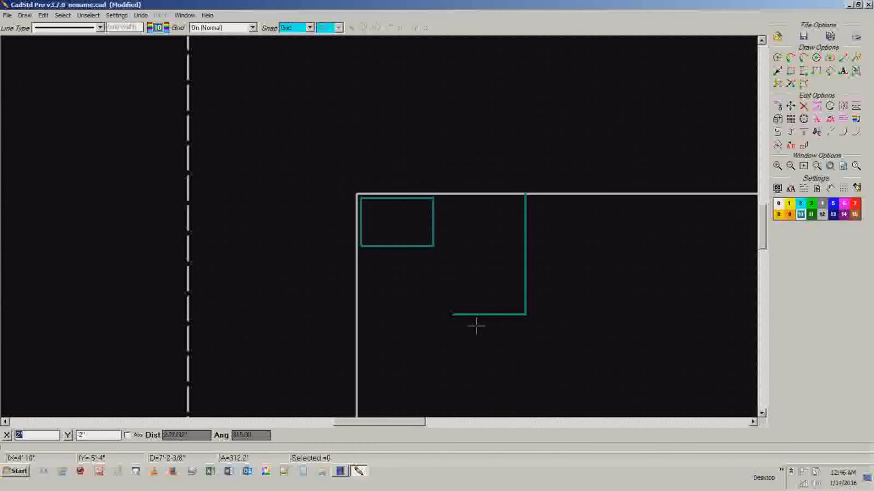
Step: Pan down and right until the red 18 and 10 dimensions around the outline are visible
click(761, 413)
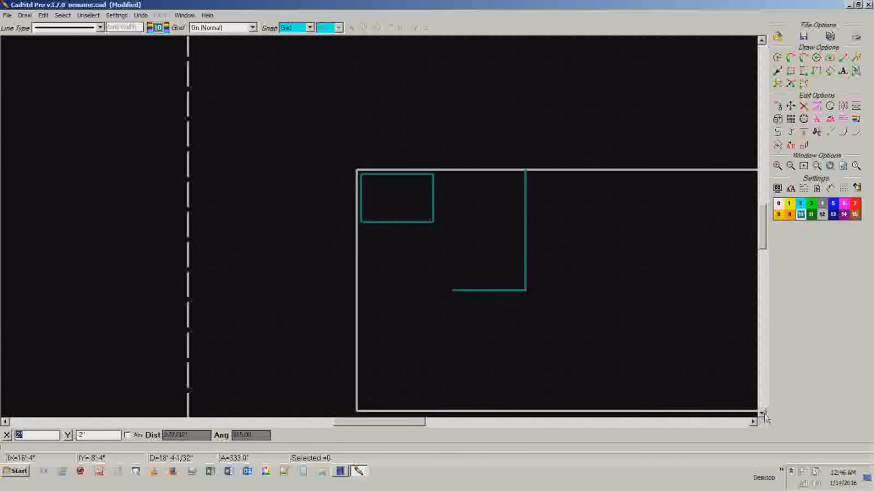
click(763, 414)
click(763, 414)
click(753, 422)
click(753, 422)
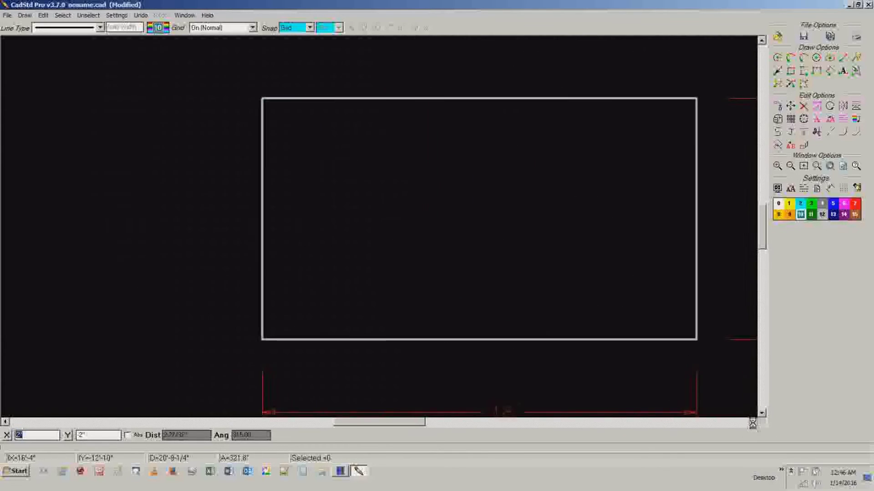
click(753, 422)
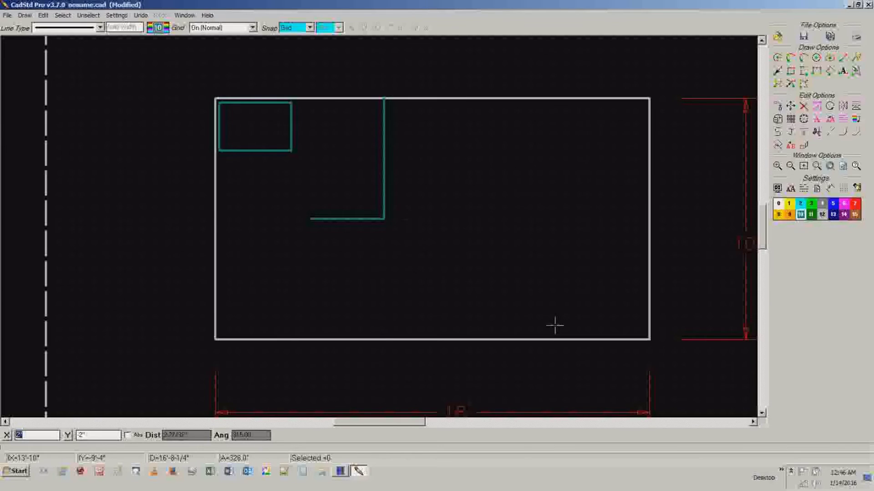
click(762, 414)
click(762, 414)
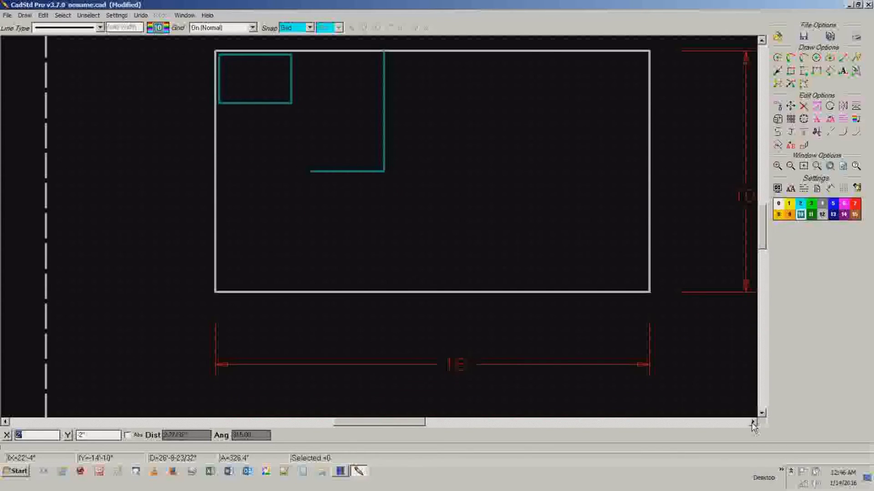
click(753, 422)
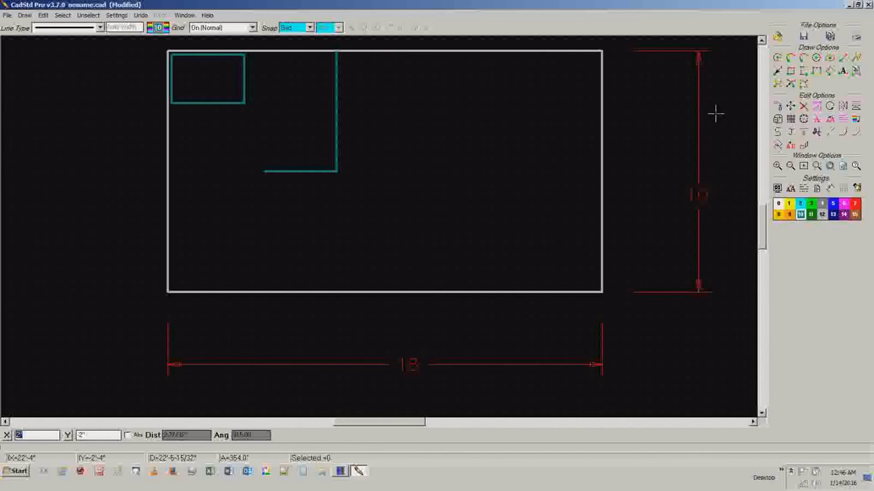
Step: Toggle the colour-7 dimension layer off and on, ending with the dimensions shown
right_click(857, 206)
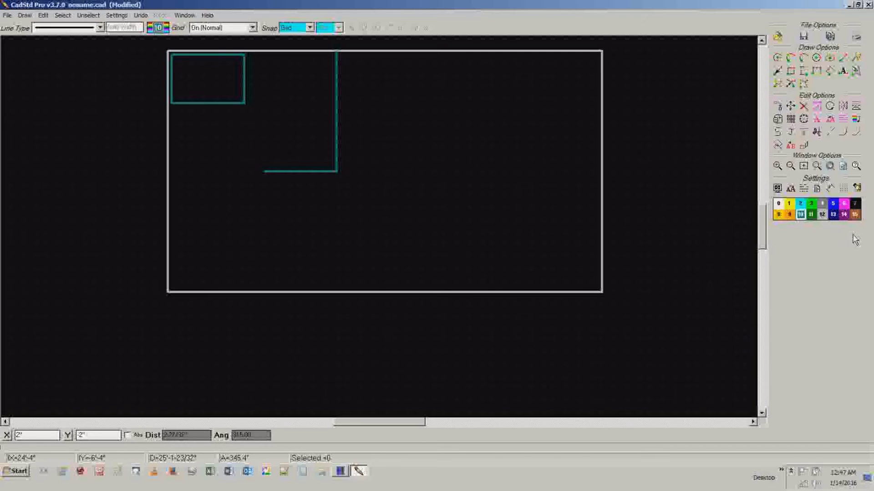
right_click(856, 204)
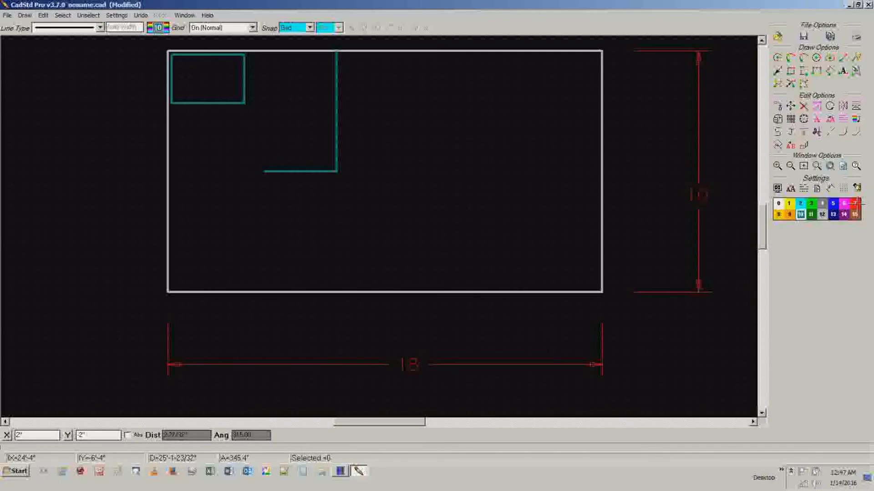
right_click(858, 204)
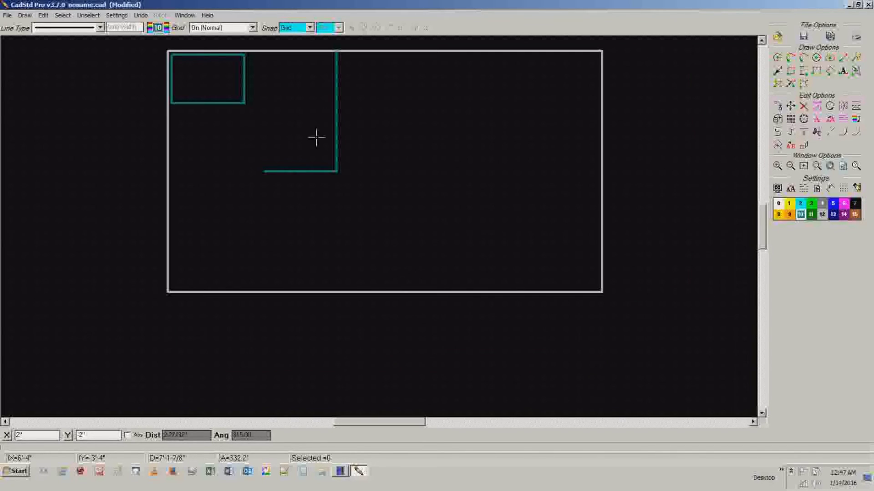
click(762, 40)
click(762, 40)
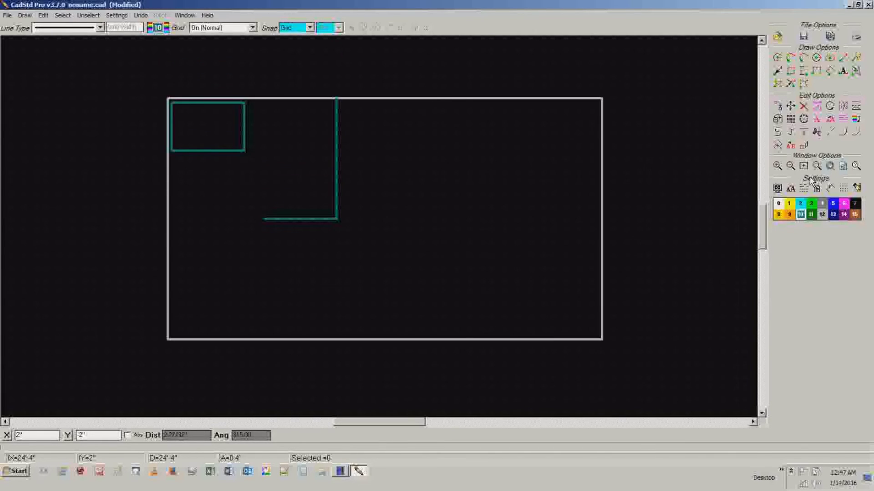
right_click(858, 204)
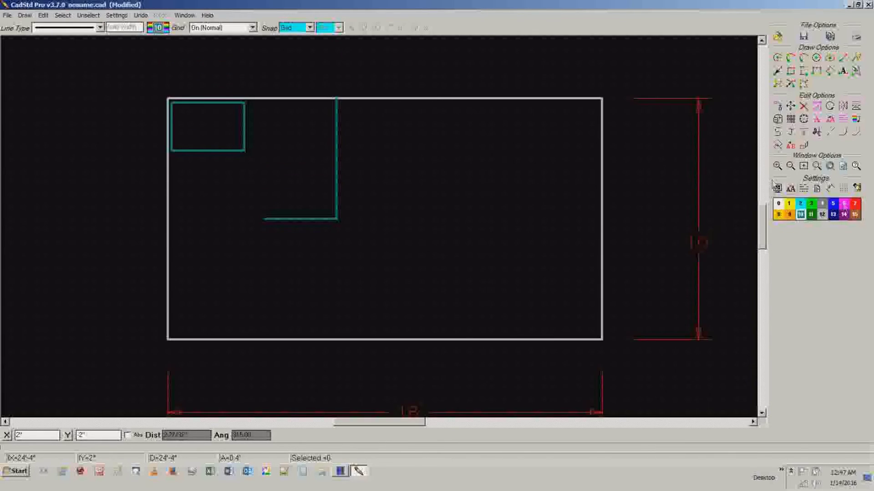
Step: Set the grid to 1" in X and Y, then zoom in on the sink and upper interior wall
click(117, 16)
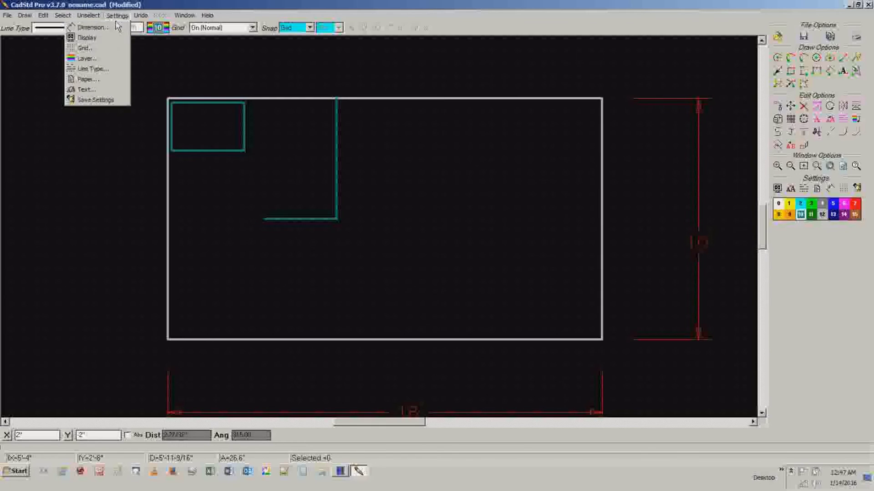
click(105, 49)
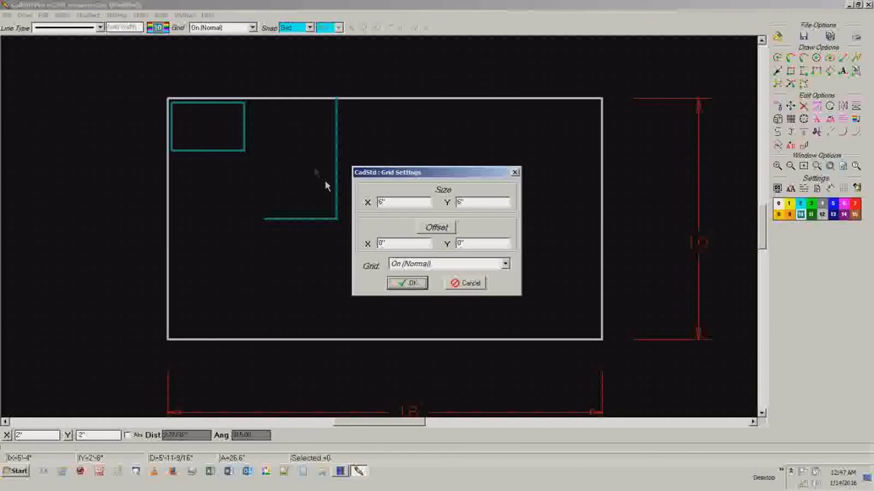
drag(394, 204, 360, 207)
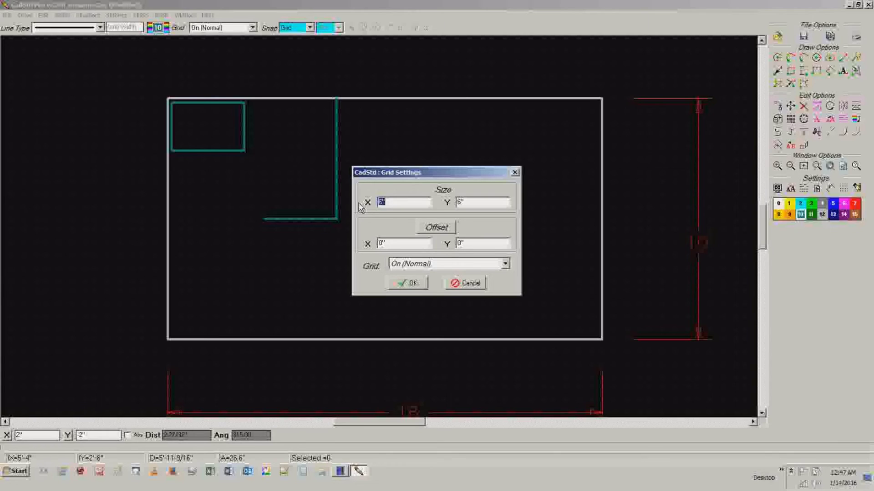
text(1)
key(Tab)
text(1)
click(411, 283)
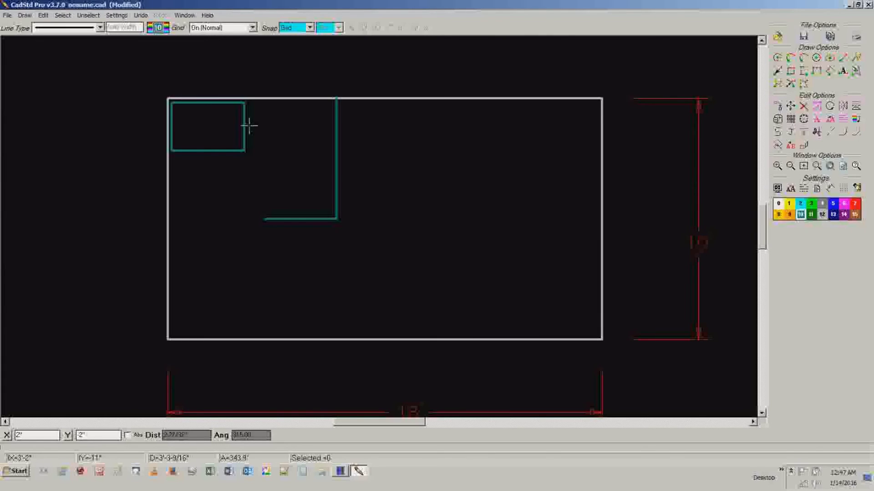
scroll(263, 124, up, 3)
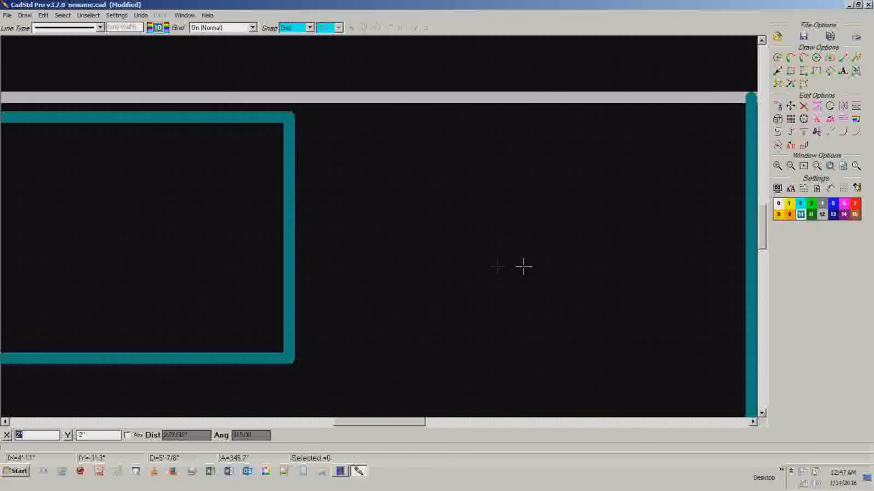
click(753, 422)
Step: Cancel a first horizontal dimension attempt and make red (colour 7) the current colour
click(752, 422)
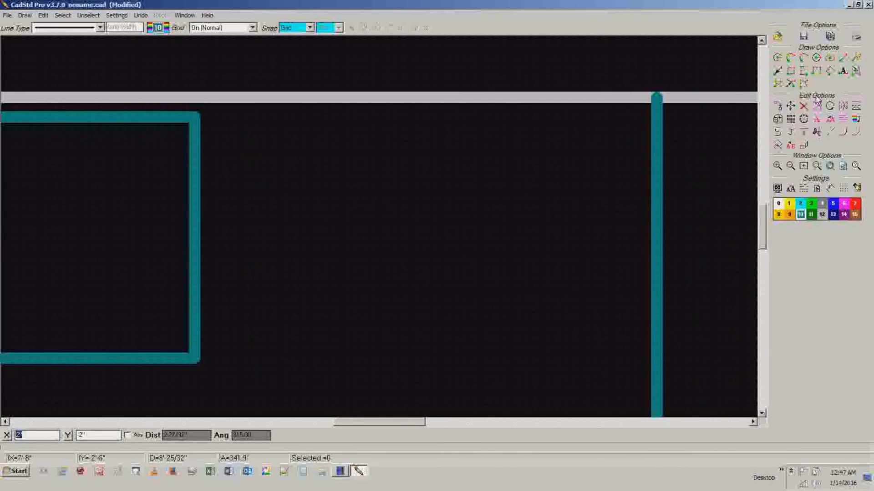
click(817, 71)
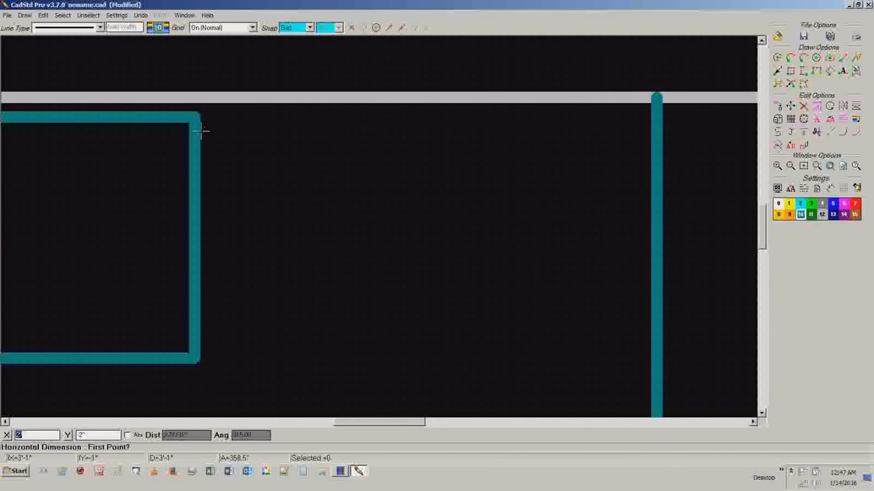
click(195, 121)
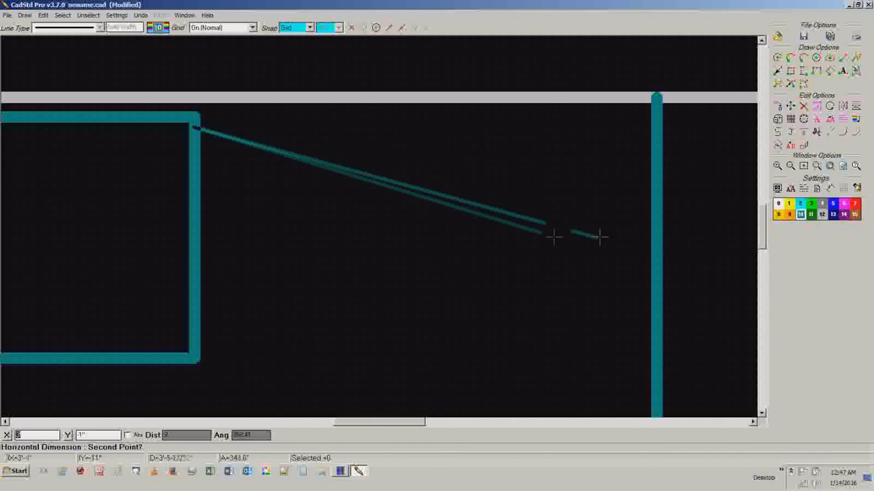
key(Escape)
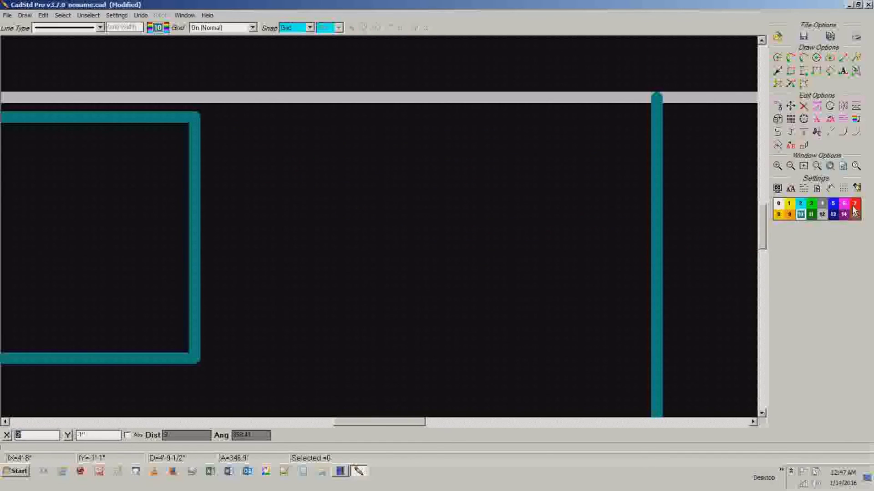
click(855, 205)
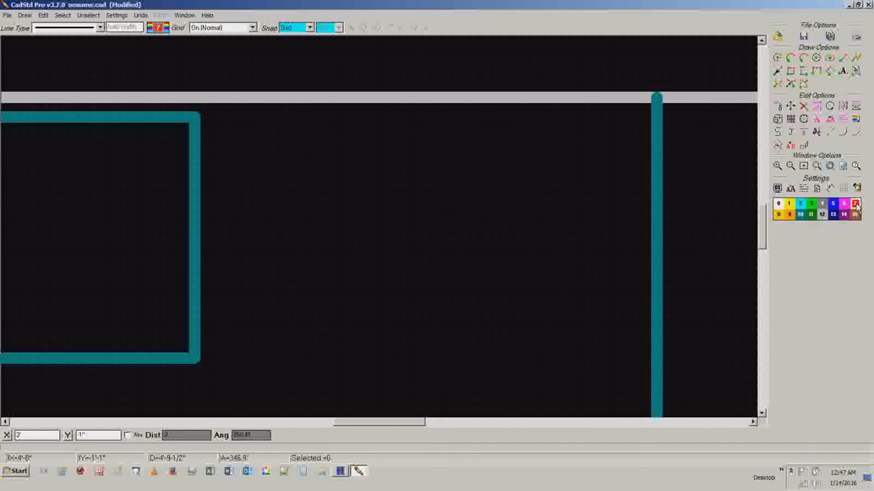
Step: Dimension horizontally from the sink's upper-right corner to the interior wall
click(805, 82)
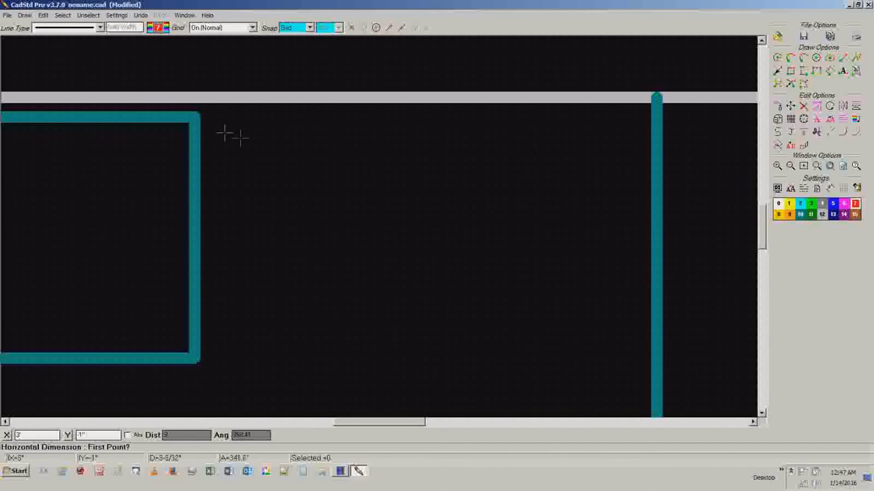
click(195, 127)
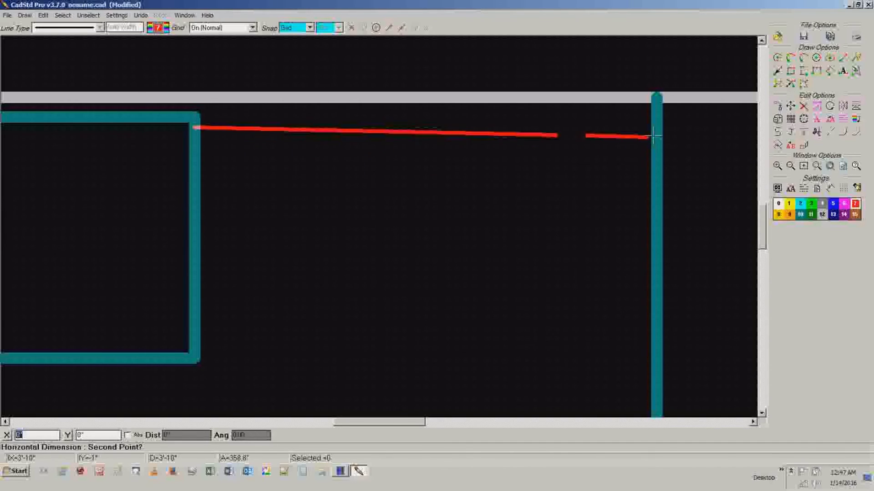
click(656, 127)
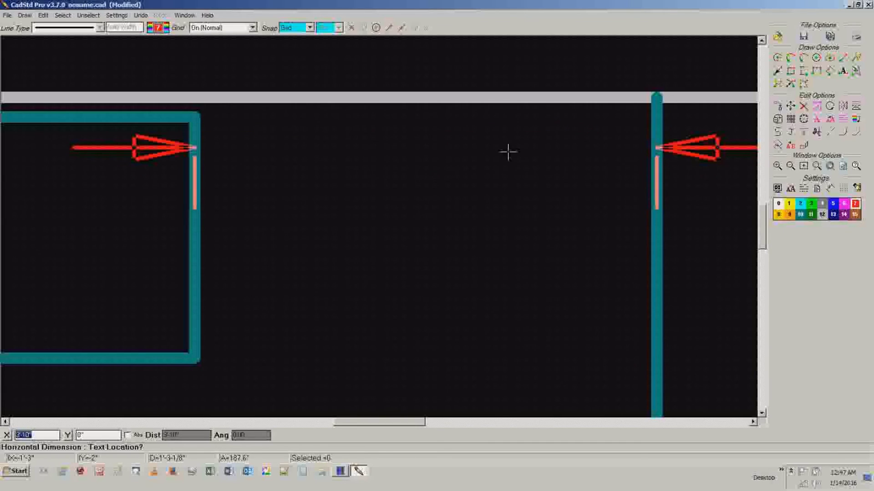
scroll(510, 152, down, 5)
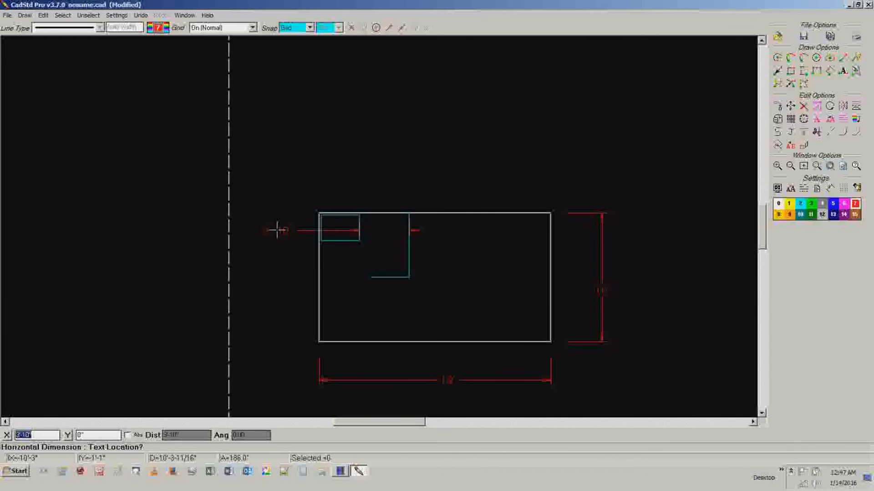
click(290, 206)
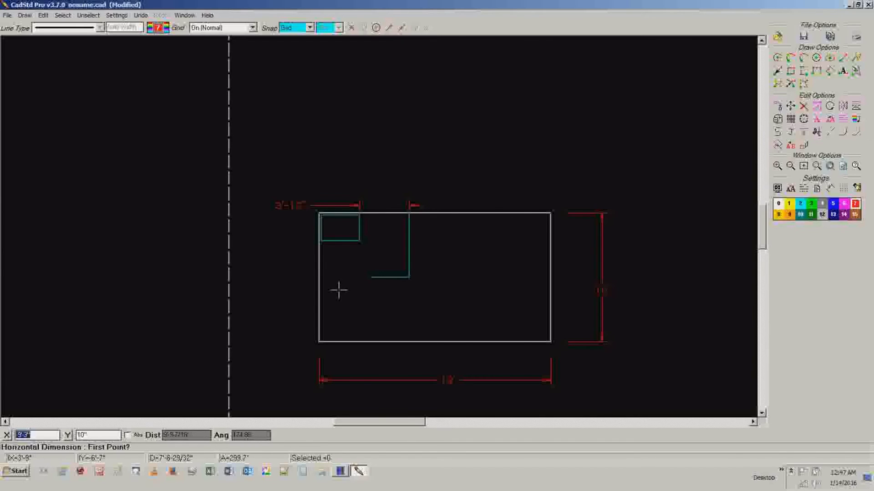
Step: Switch the drawing colour back to 10, hide the red dimension layer, and zoom out to the whole plan
scroll(340, 290, up, 2)
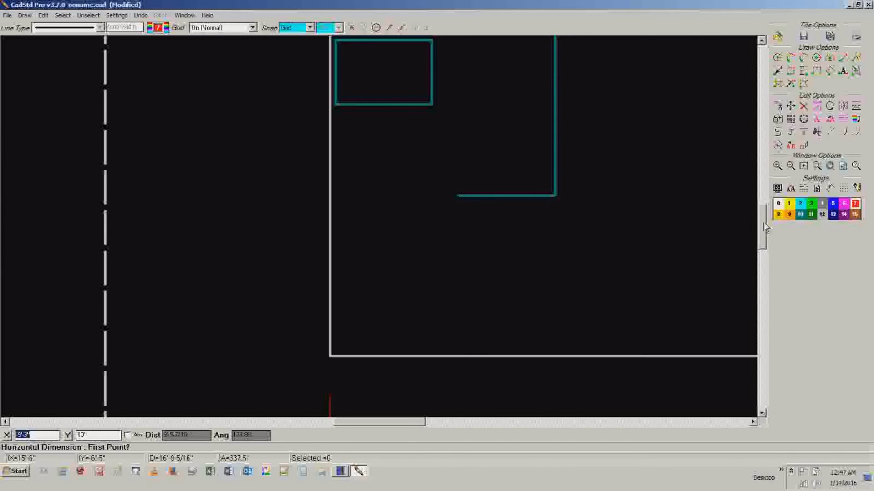
drag(763, 225, 764, 189)
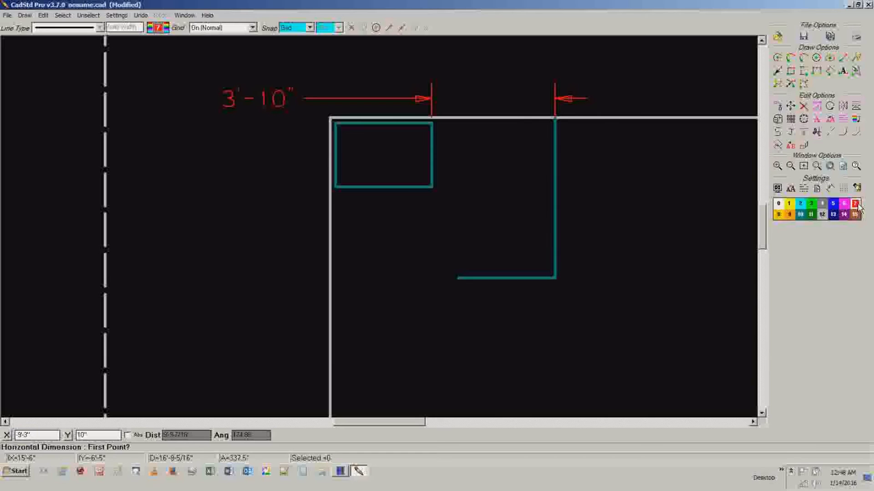
click(856, 204)
click(800, 215)
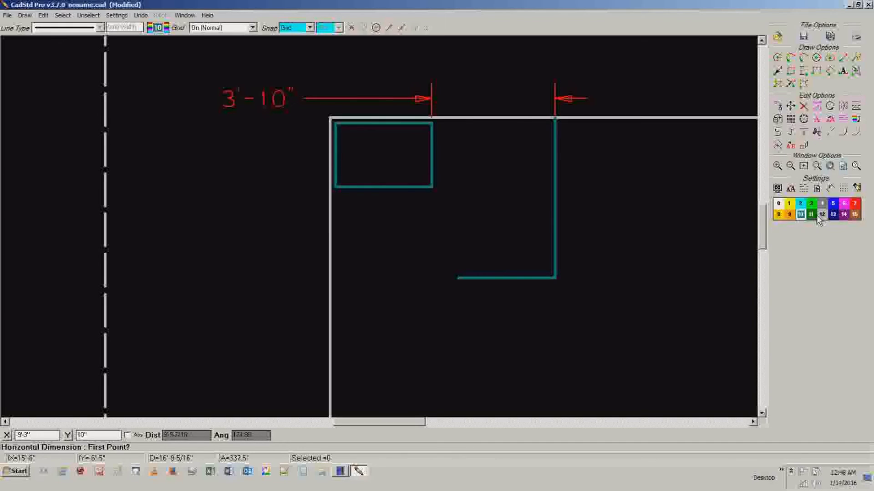
click(857, 205)
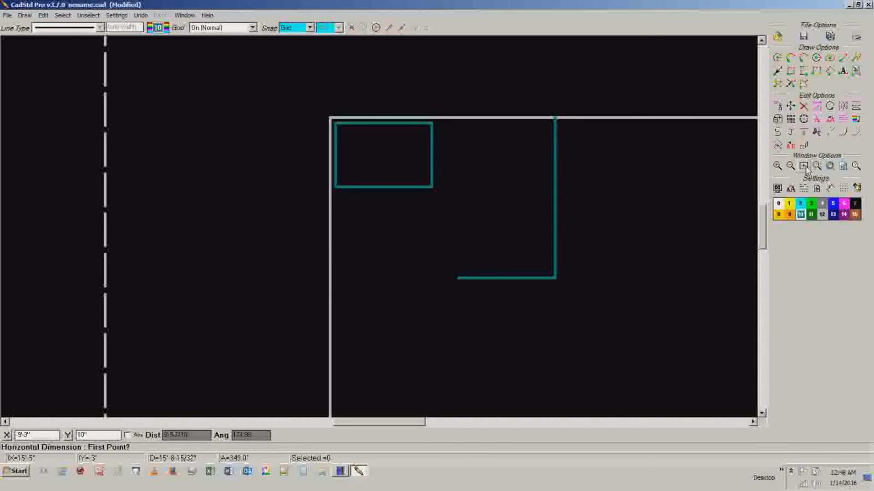
click(789, 167)
click(790, 166)
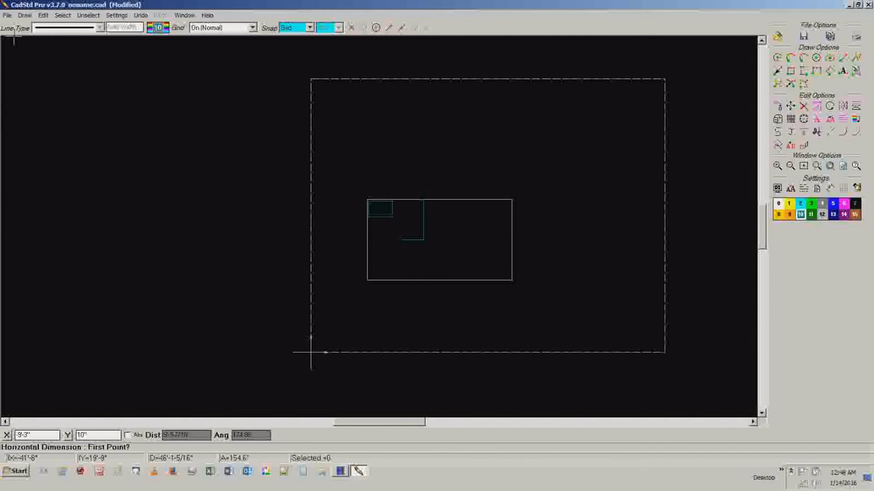
click(8, 15)
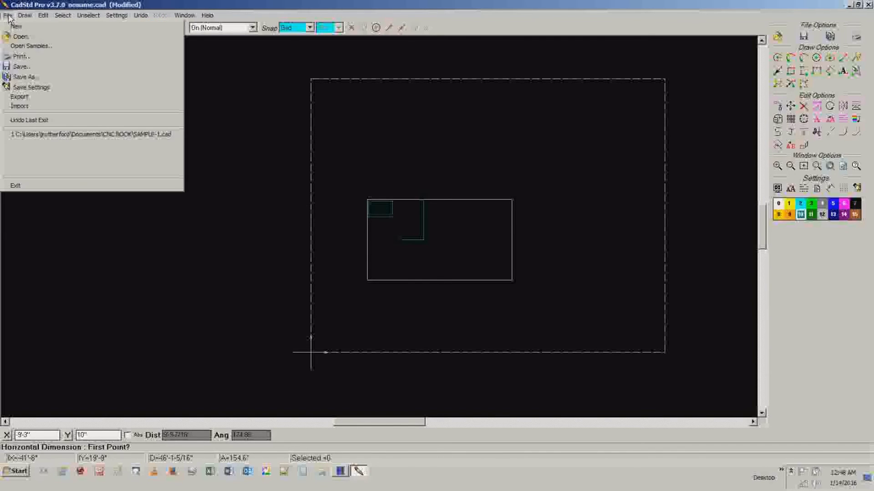
Step: Save the drawing as noname.cad in the Documents folder
click(23, 77)
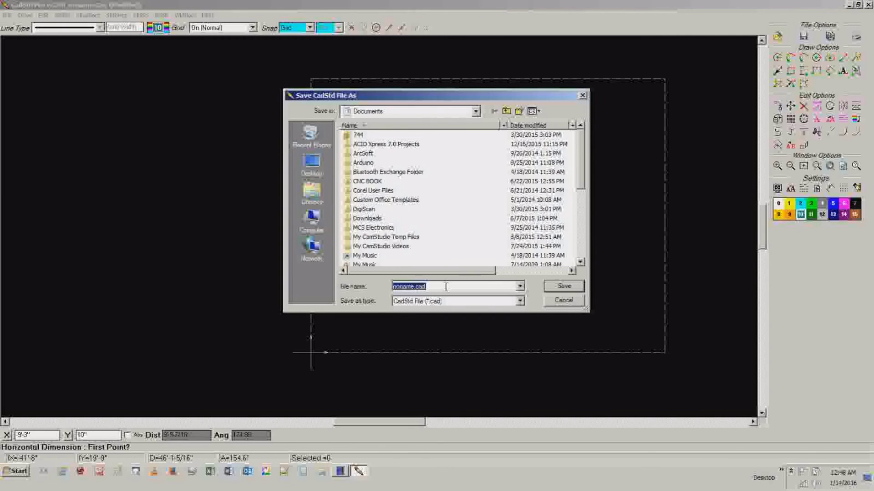
click(563, 287)
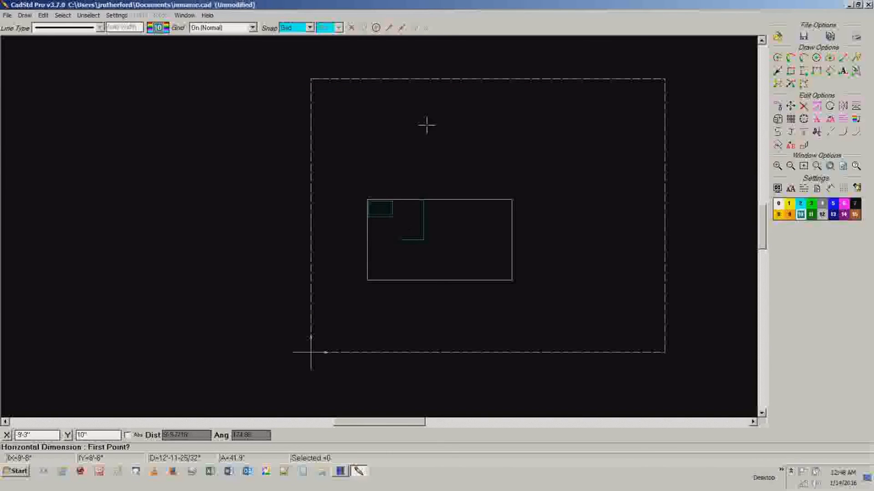
Step: Export the trailer floor plan in AutoCAD DXF format as noname.dxf in My Documents
click(8, 15)
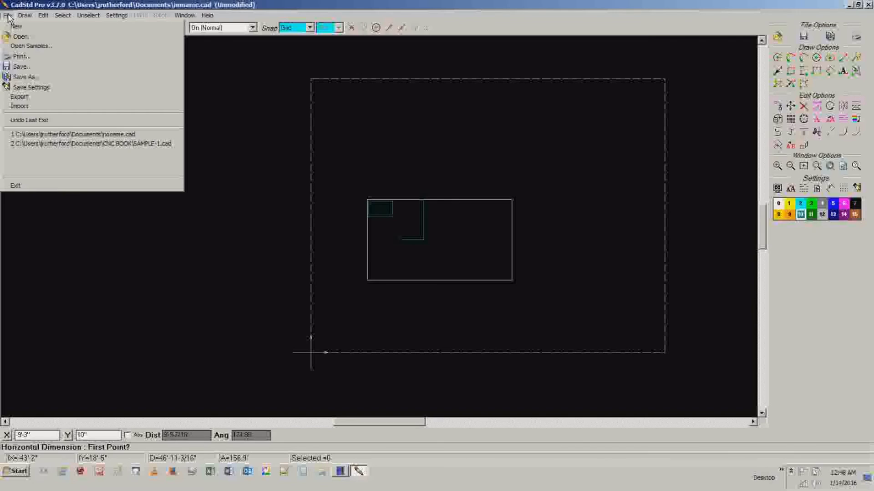
click(26, 97)
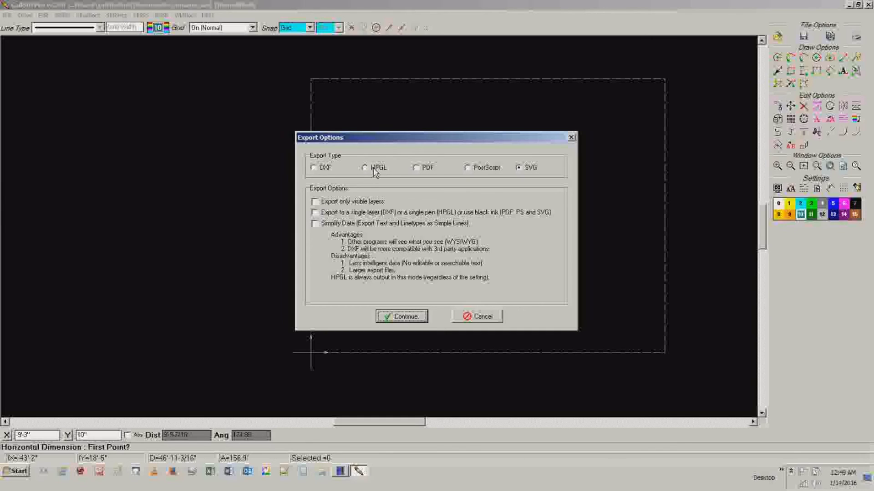
click(313, 168)
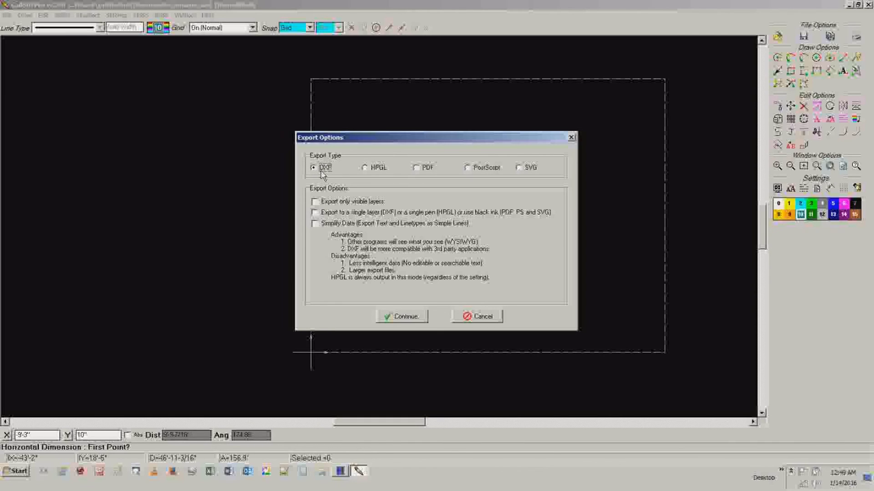
click(411, 316)
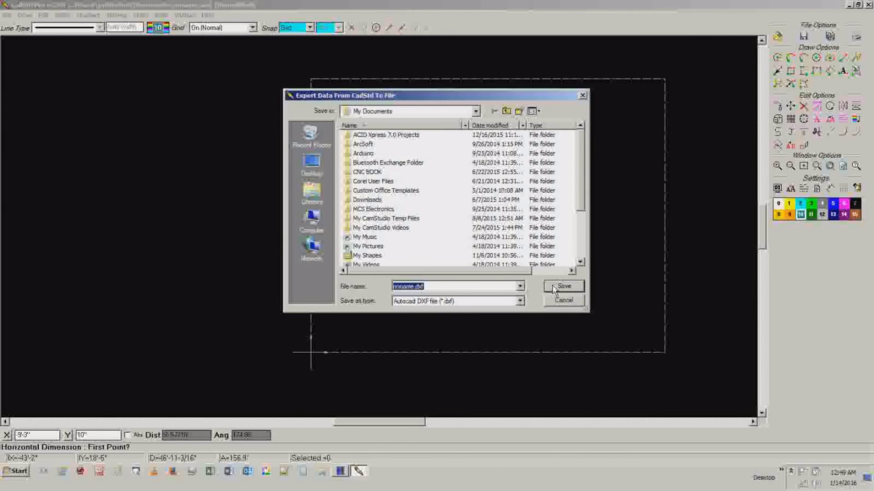
click(554, 289)
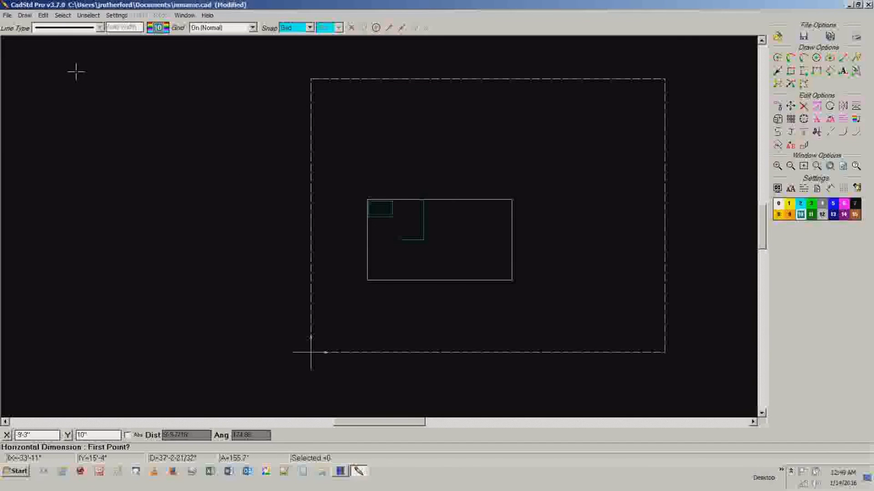
click(8, 15)
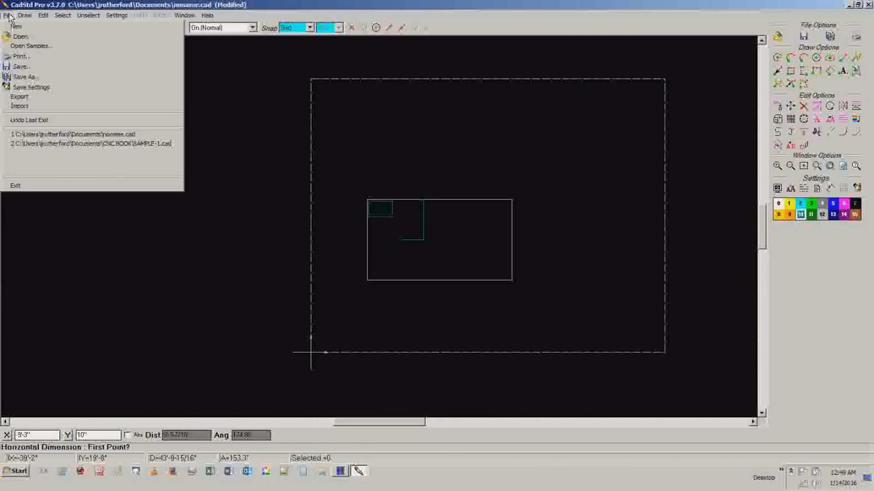
click(22, 36)
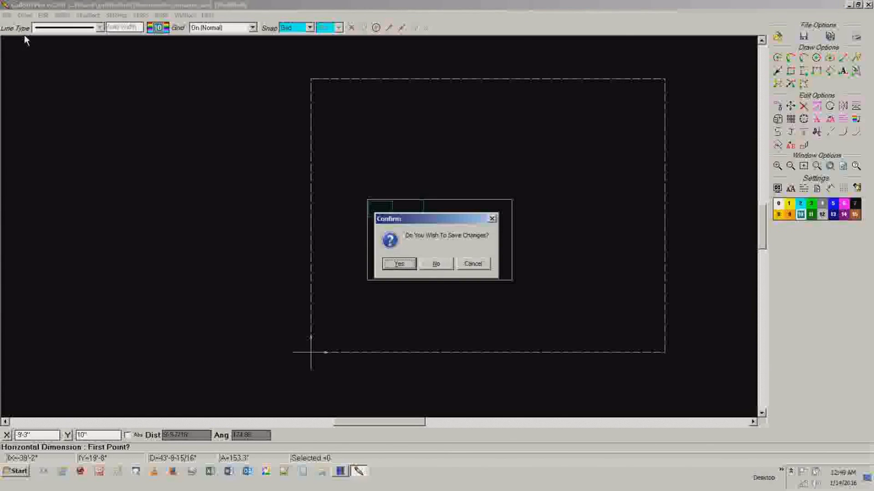
click(436, 265)
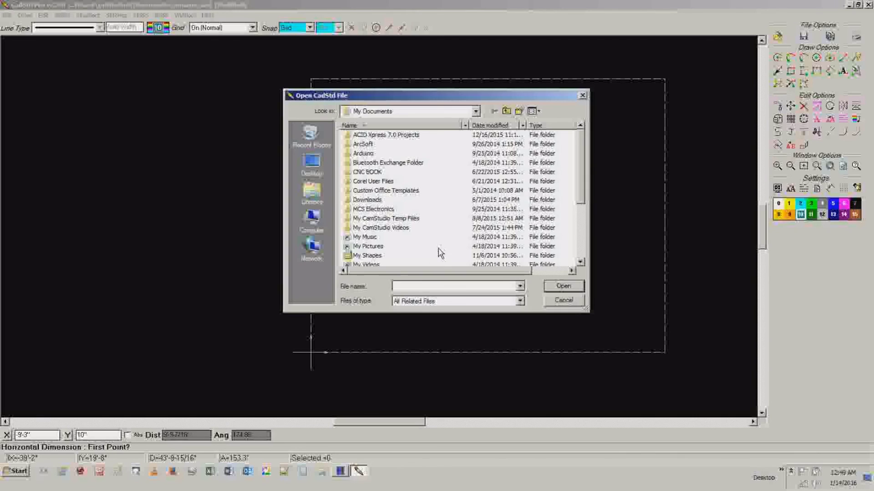
click(520, 302)
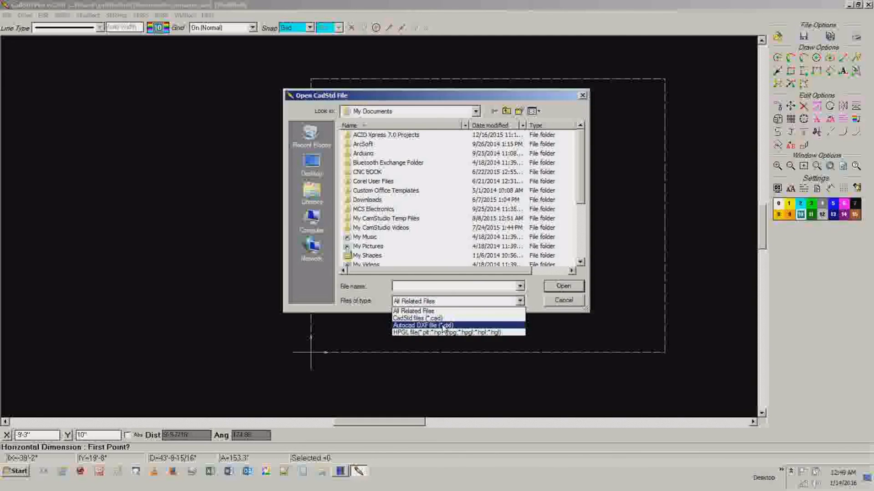
click(567, 305)
click(564, 301)
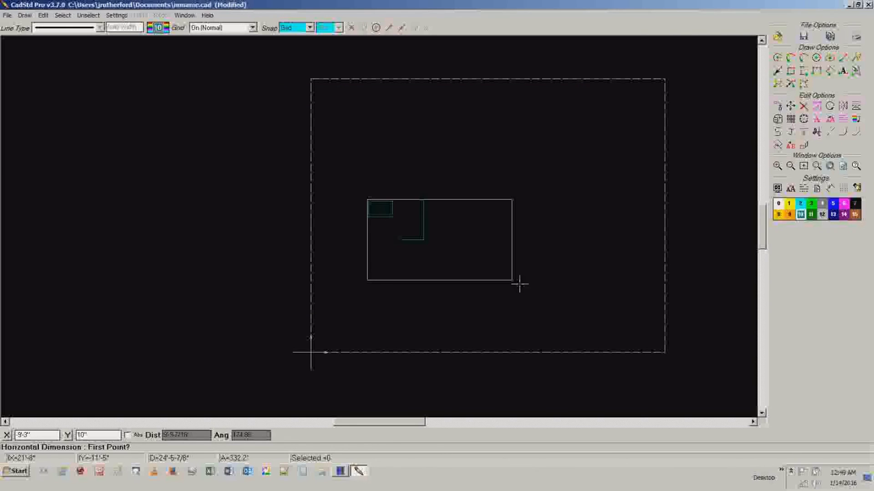